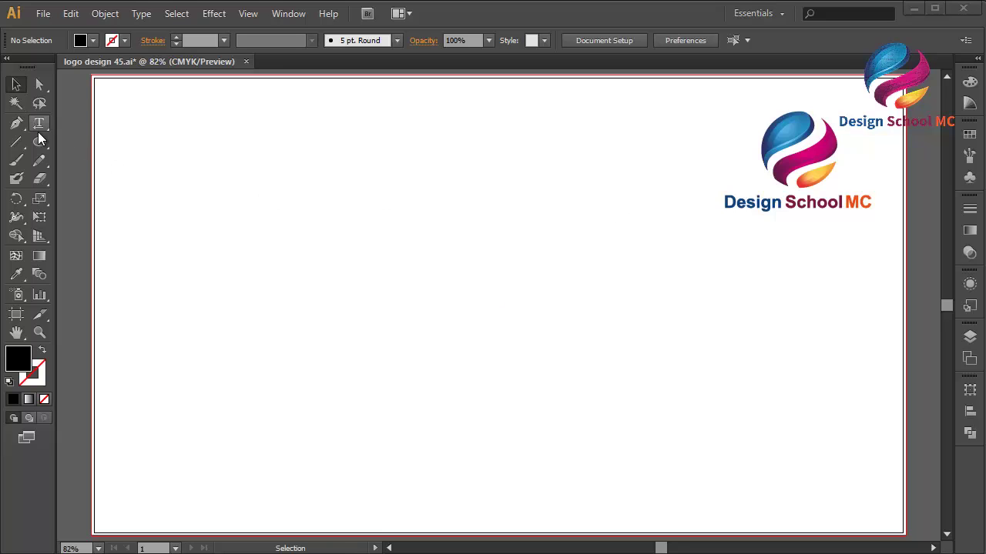
With the Pen tool, draw the outline's curved left tongue and continue up to the middle tongue's tip
{"action": "left_click", "coordinate": [17, 125]}
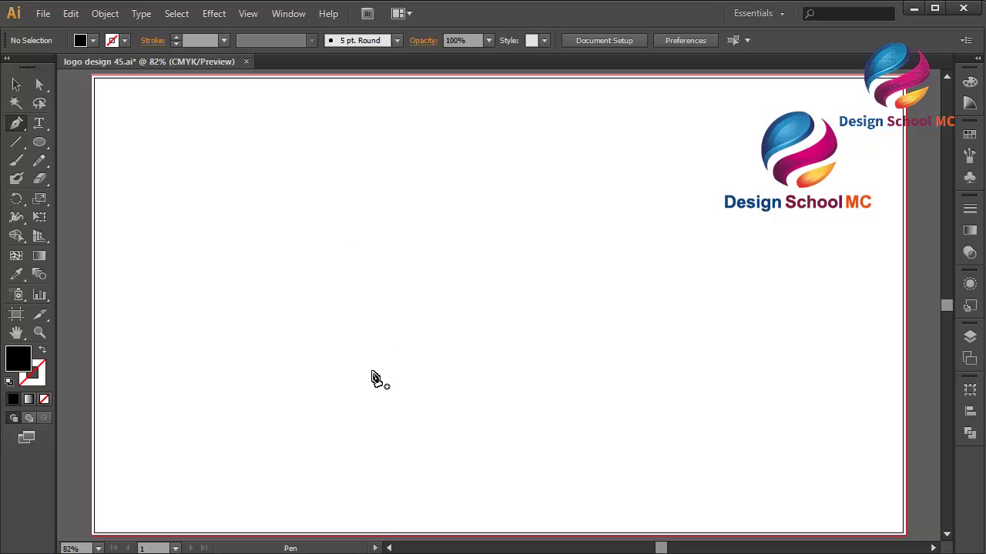
{"action": "left_click", "coordinate": [350, 375]}
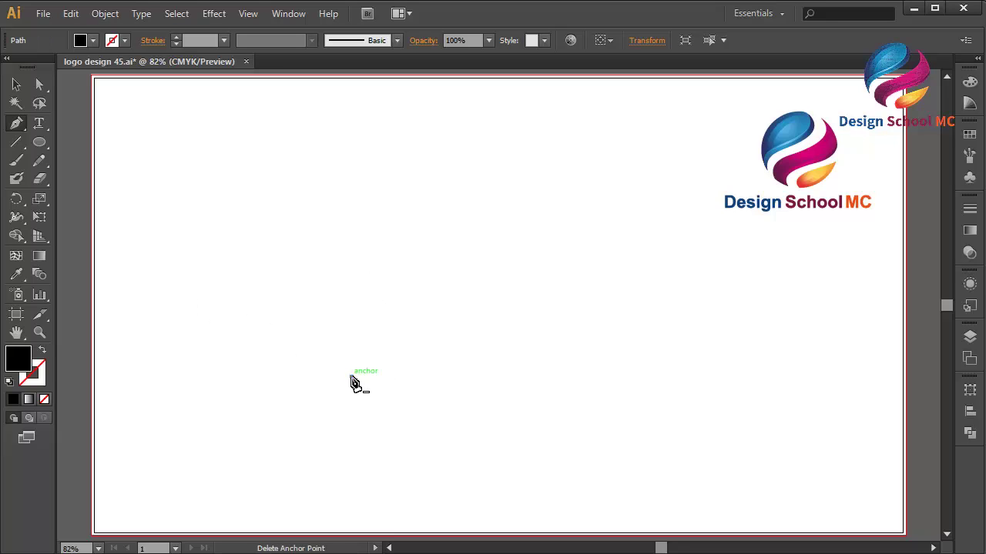
{"action": "left_click", "coordinate": [317, 286]}
{"action": "left_click_drag", "start_coordinate": [323, 269], "coordinate": [335, 231]}
{"action": "left_click_drag", "start_coordinate": [330, 179], "coordinate": [305, 125]}
{"action": "left_click", "coordinate": [330, 181]}
{"action": "left_click_drag", "start_coordinate": [363, 264], "coordinate": [337, 339]}
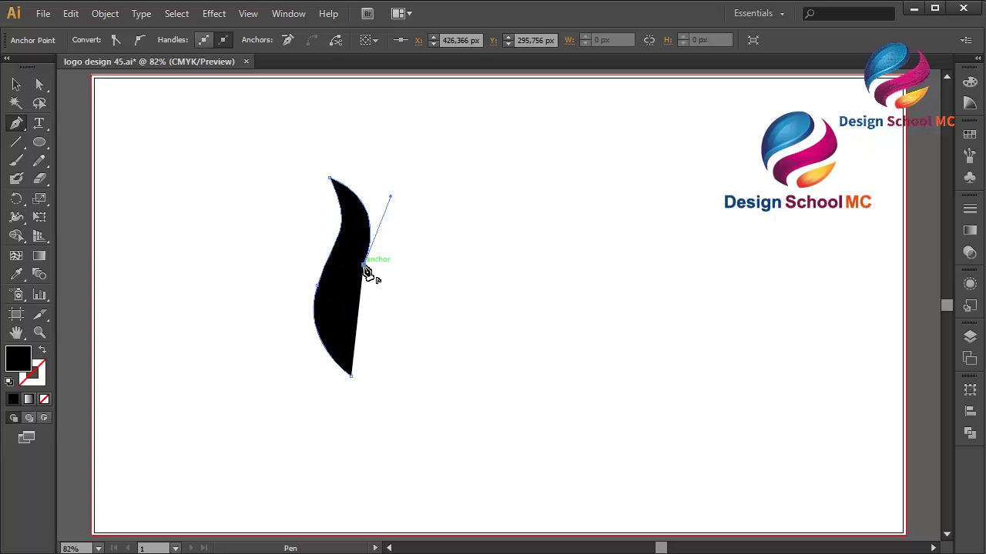
{"action": "left_click_drag", "start_coordinate": [394, 197], "coordinate": [387, 143]}
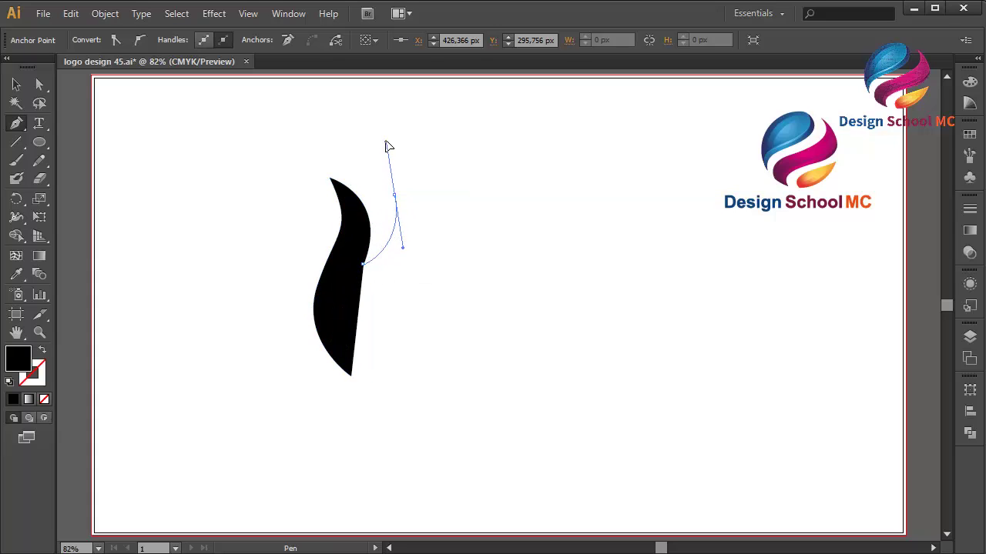
{"action": "left_click_drag", "start_coordinate": [465, 93], "coordinate": [528, 103]}
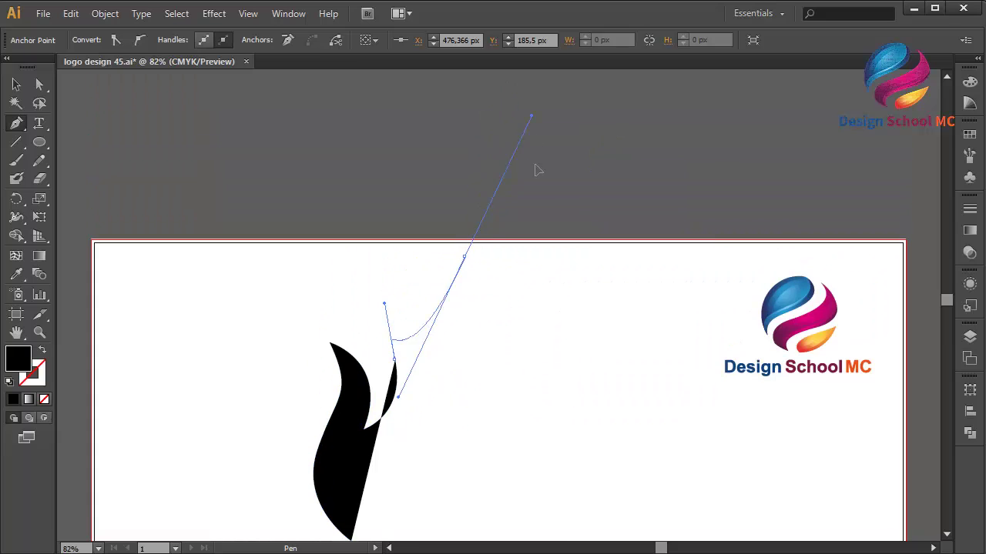
{"action": "left_click_drag", "start_coordinate": [466, 256], "coordinate": [516, 331]}
{"action": "scroll", "coordinate": [470, 264], "scroll_direction": "down", "scroll_amount": 3}
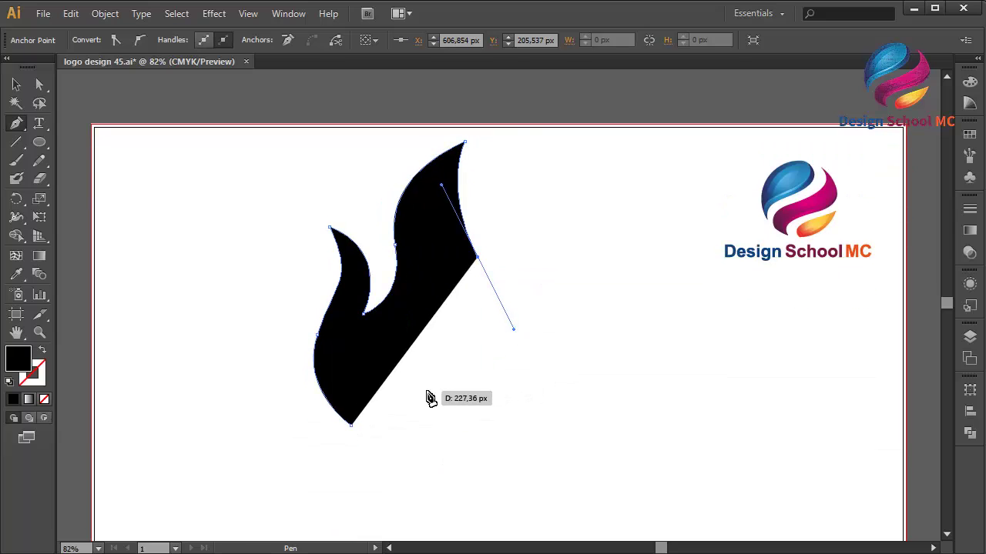
Trace the right tongue's curved inner edge, sharp top tip, outer edge and sharp bottom corner
{"action": "left_click_drag", "start_coordinate": [449, 388], "coordinate": [524, 322]}
{"action": "left_click_drag", "start_coordinate": [519, 232], "coordinate": [511, 194]}
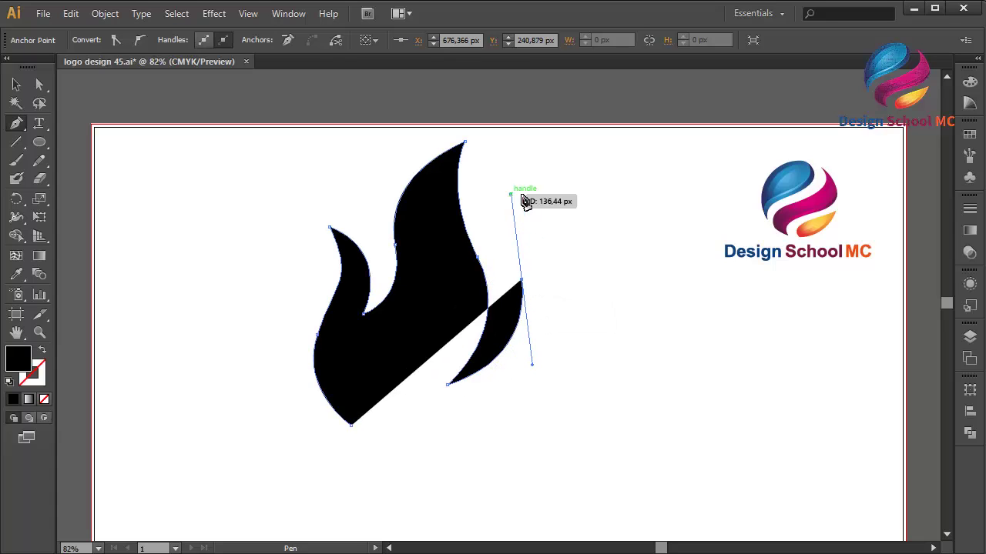
{"action": "left_click", "coordinate": [540, 186]}
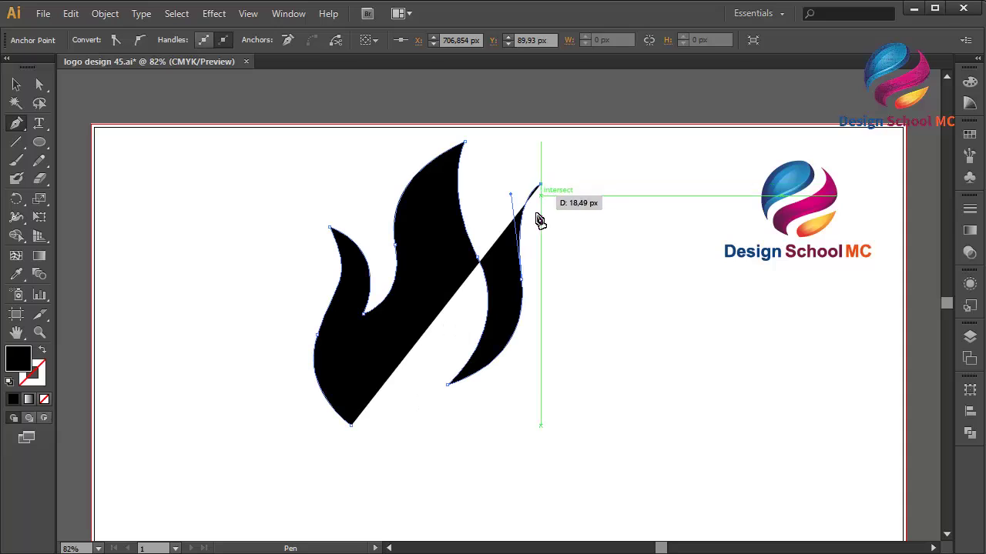
{"action": "left_click_drag", "start_coordinate": [551, 286], "coordinate": [582, 358]}
{"action": "left_click", "coordinate": [439, 462]}
{"action": "left_click_drag", "start_coordinate": [439, 463], "coordinate": [335, 499]}
{"action": "left_click", "coordinate": [441, 463]}
Curve the outline back through the inner gaps and close the flame at its starting point
{"action": "left_click_drag", "start_coordinate": [524, 367], "coordinate": [541, 306]}
{"action": "left_click", "coordinate": [525, 369]}
{"action": "left_click_drag", "start_coordinate": [403, 411], "coordinate": [329, 403]}
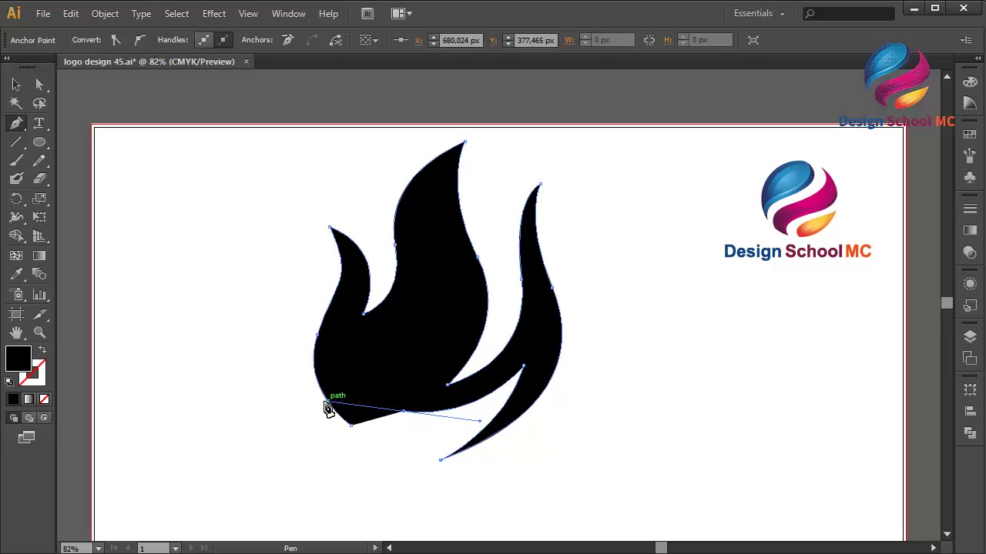
{"action": "left_click", "coordinate": [403, 411]}
{"action": "left_click", "coordinate": [470, 319]}
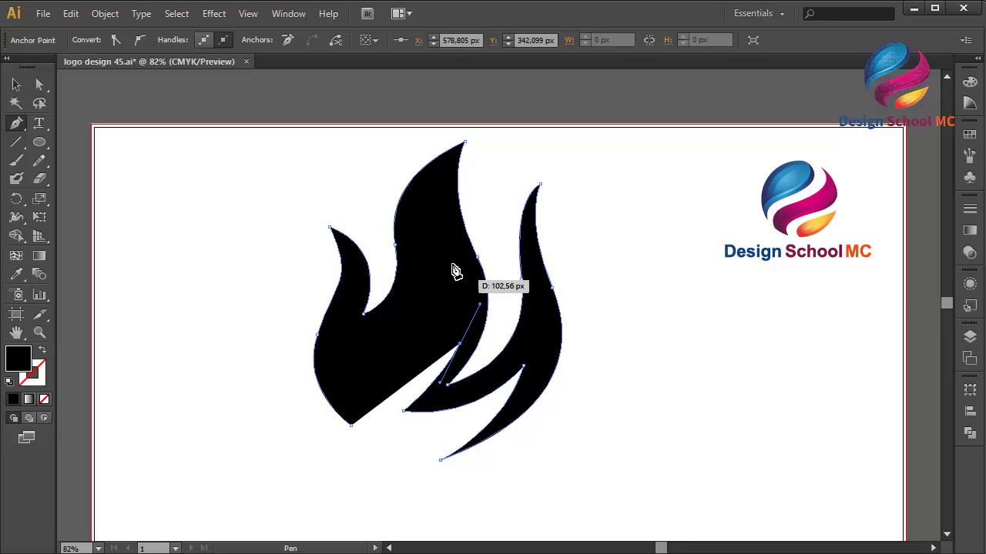
{"action": "left_click", "coordinate": [445, 232]}
{"action": "left_click_drag", "start_coordinate": [427, 202], "coordinate": [381, 362]}
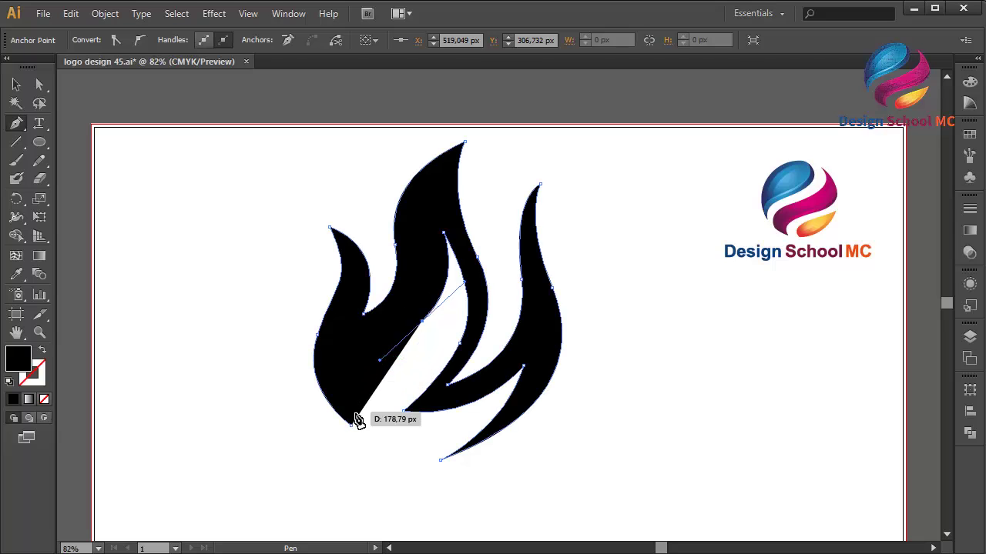
{"action": "left_click_drag", "start_coordinate": [352, 425], "coordinate": [375, 494]}
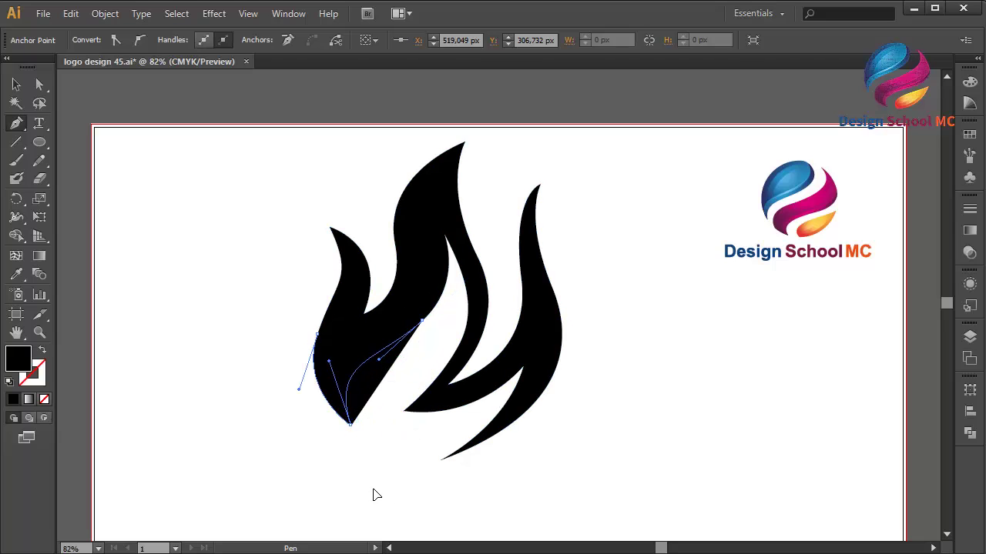
Reshape the inner-gap curve and nudge its lower anchor about 10 px down
{"action": "left_click", "coordinate": [38, 87]}
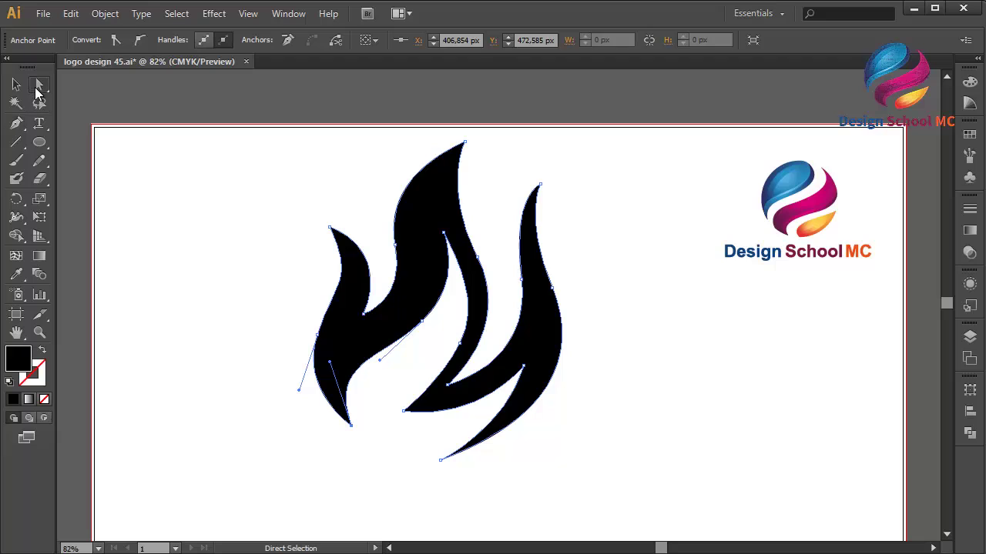
{"action": "left_click_drag", "start_coordinate": [462, 349], "coordinate": [467, 337]}
{"action": "left_click", "coordinate": [593, 434]}
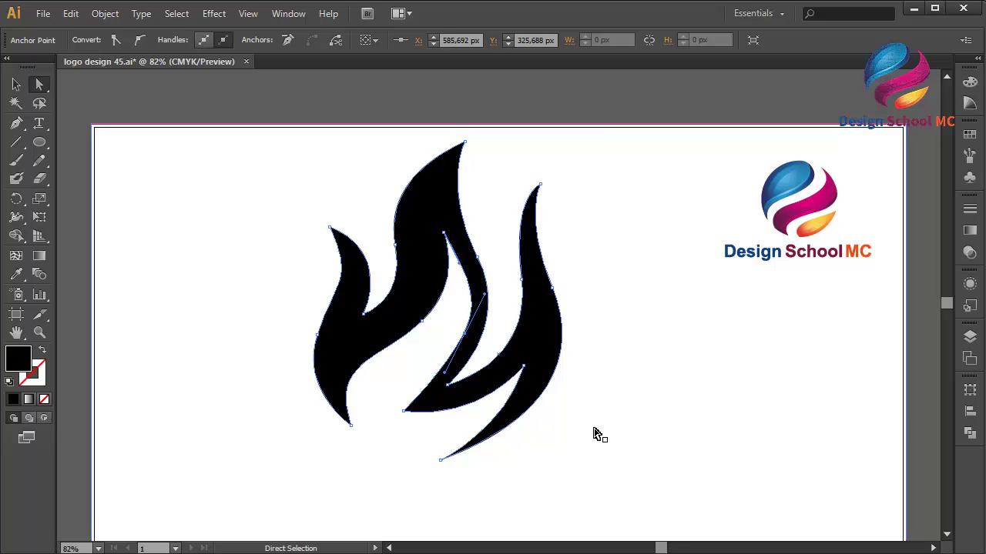
{"action": "left_click", "coordinate": [450, 392]}
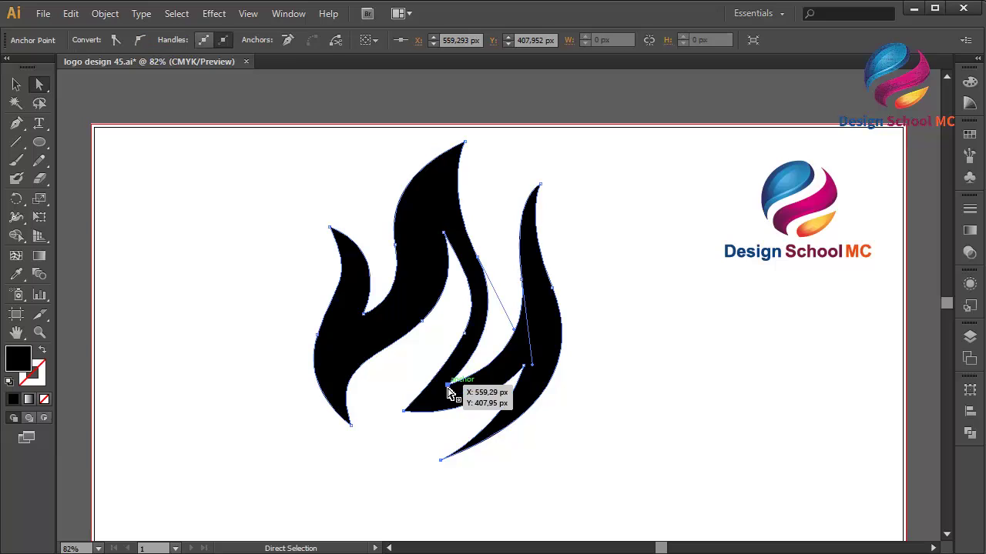
{"action": "left_click_drag", "start_coordinate": [448, 389], "coordinate": [449, 395]}
{"action": "left_click", "coordinate": [631, 379]}
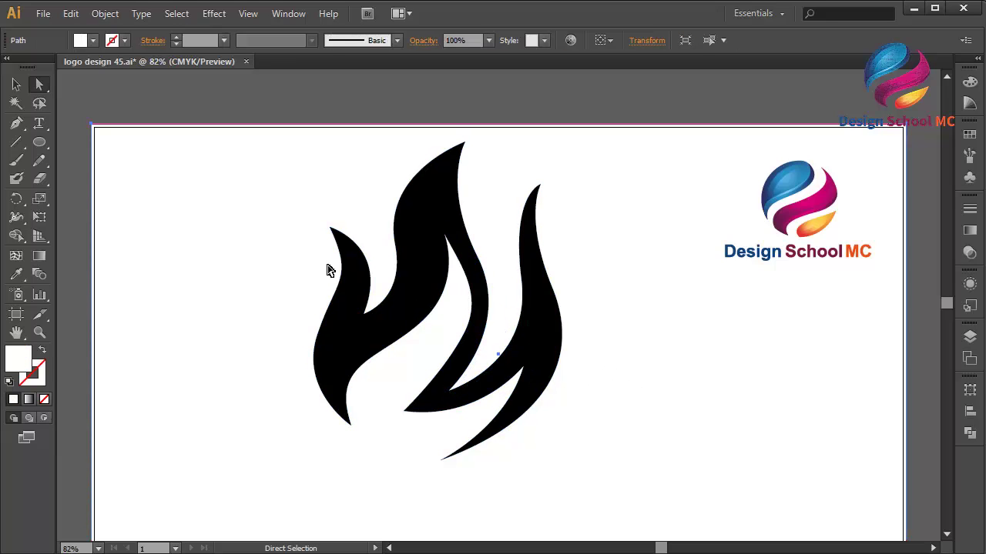
Rotate the whole black flame about 12° by dragging outside a corner handle
{"action": "left_click", "coordinate": [16, 87]}
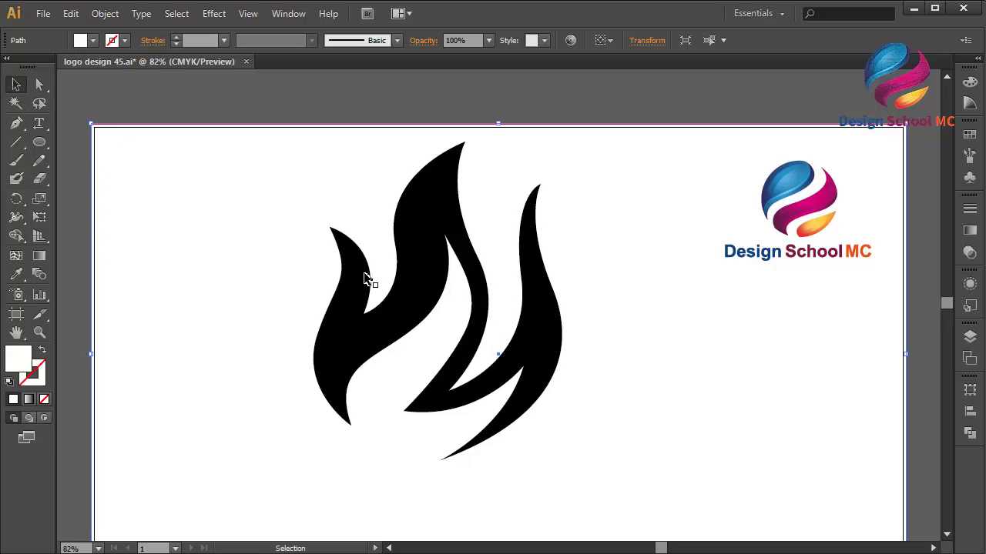
{"action": "left_click", "coordinate": [396, 286]}
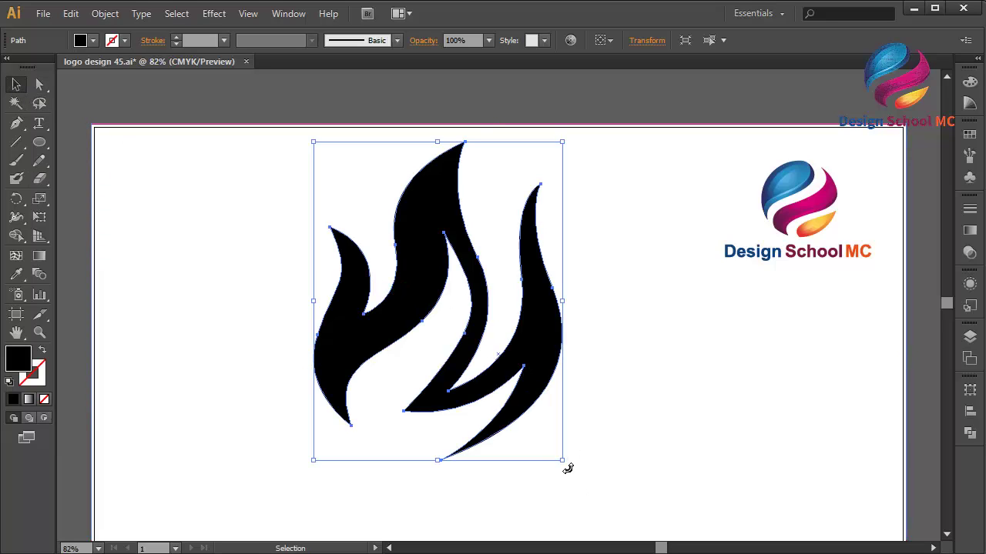
{"action": "left_click_drag", "start_coordinate": [568, 469], "coordinate": [607, 449]}
Pen-trace a separate closed shape over the left tongue with sharp top and bottom tips
{"action": "left_click", "coordinate": [590, 108]}
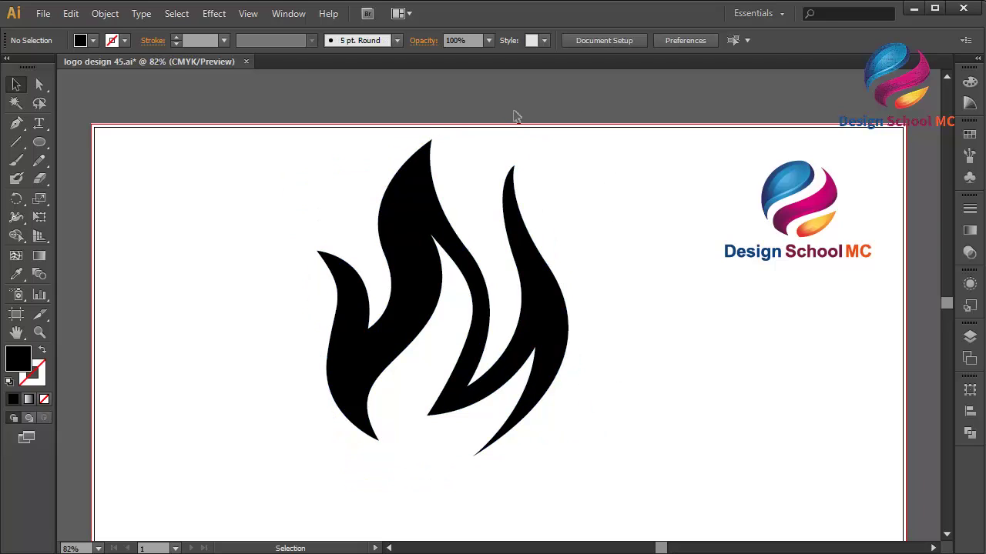
{"action": "left_click", "coordinate": [16, 123]}
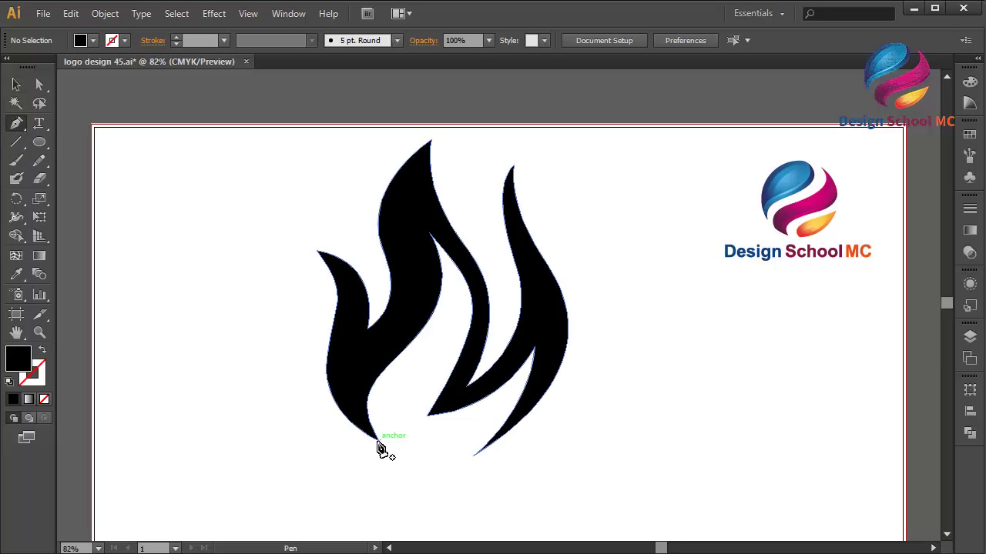
{"action": "left_click", "coordinate": [378, 442]}
{"action": "left_click_drag", "start_coordinate": [367, 330], "coordinate": [387, 247]}
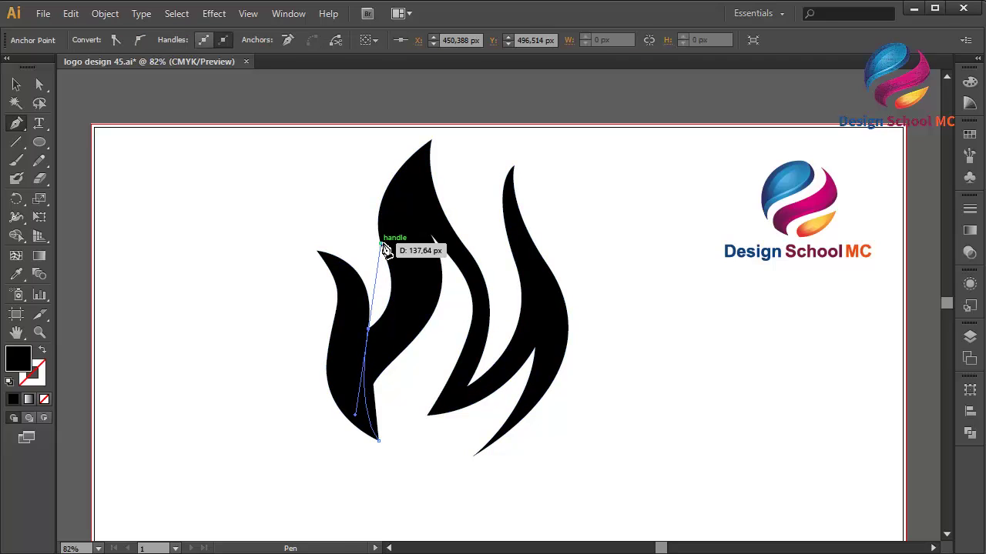
{"action": "left_click", "coordinate": [369, 329]}
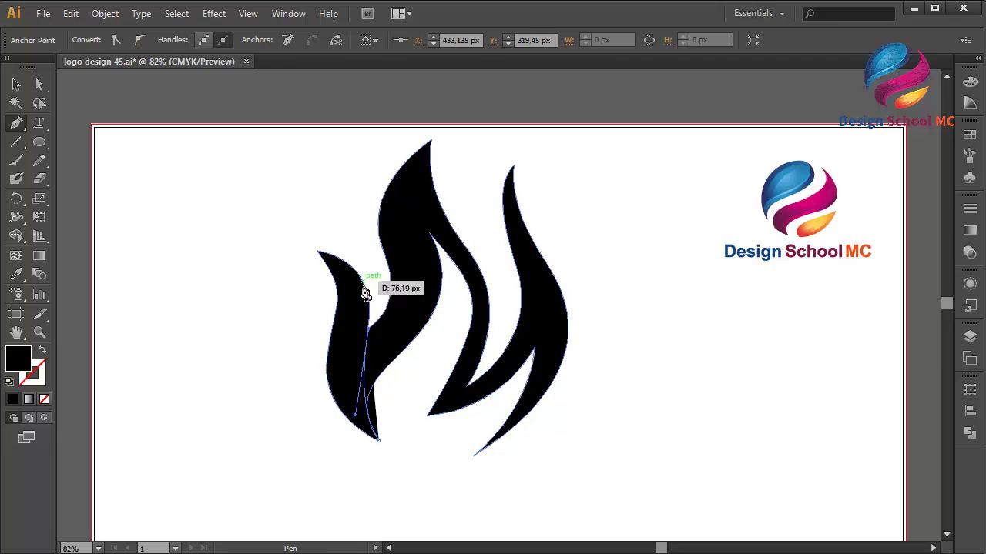
{"action": "left_click_drag", "start_coordinate": [317, 251], "coordinate": [246, 240]}
{"action": "left_click", "coordinate": [317, 253]}
{"action": "left_click_drag", "start_coordinate": [329, 341], "coordinate": [312, 398]}
{"action": "mouse_move", "coordinate": [377, 440]}
{"action": "left_mouse_down"}
{"action": "mouse_move", "coordinate": [398, 458]}
{"action": "mouse_move", "coordinate": [370, 453]}
{"action": "mouse_move", "coordinate": [379, 445]}
{"action": "left_mouse_up"}
{"action": "left_click", "coordinate": [379, 445]}
{"action": "left_click", "coordinate": [16, 84]}
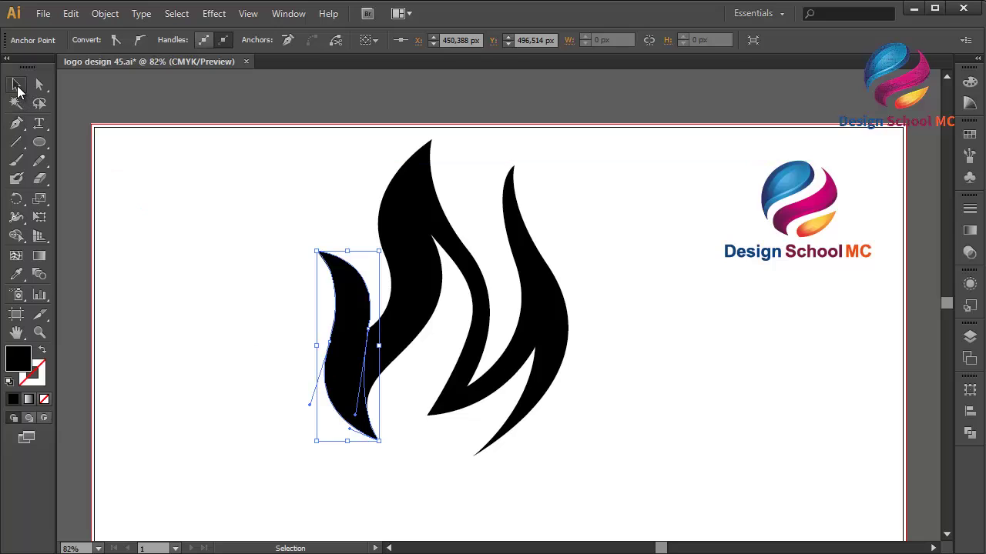
Fill the left tongue with an orange-red gradient running from its top to base
{"action": "left_click", "coordinate": [970, 136]}
{"action": "left_click", "coordinate": [896, 173]}
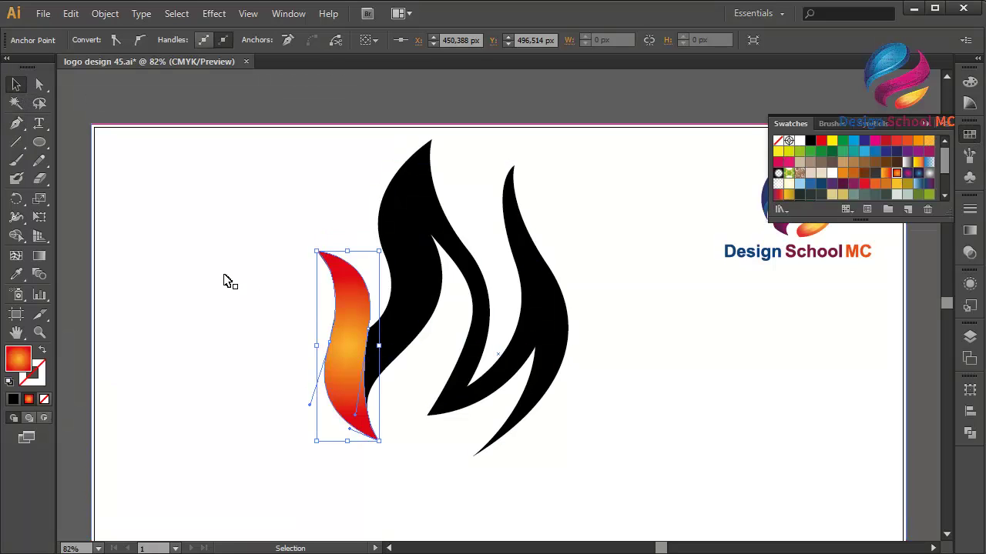
{"action": "left_click", "coordinate": [40, 256]}
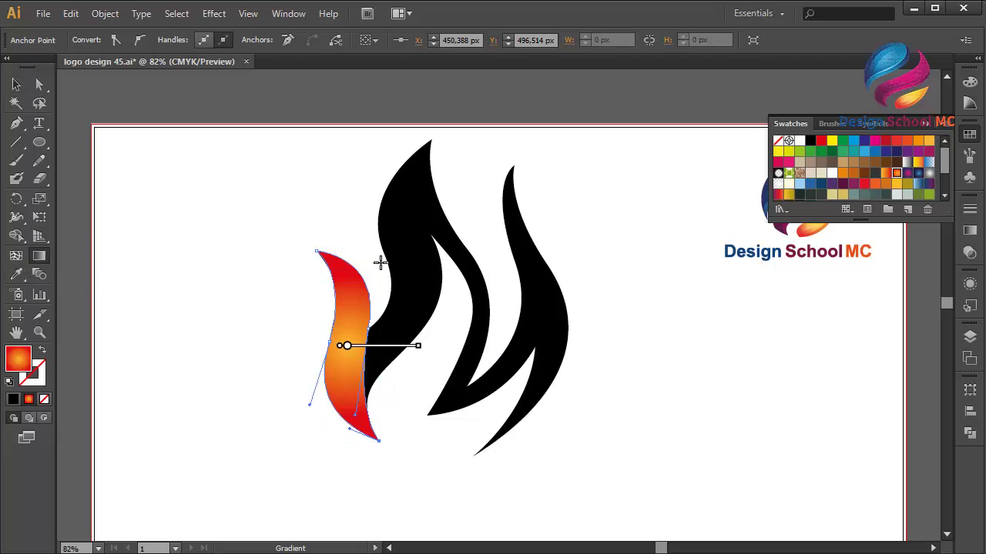
{"action": "left_click_drag", "start_coordinate": [375, 264], "coordinate": [369, 435]}
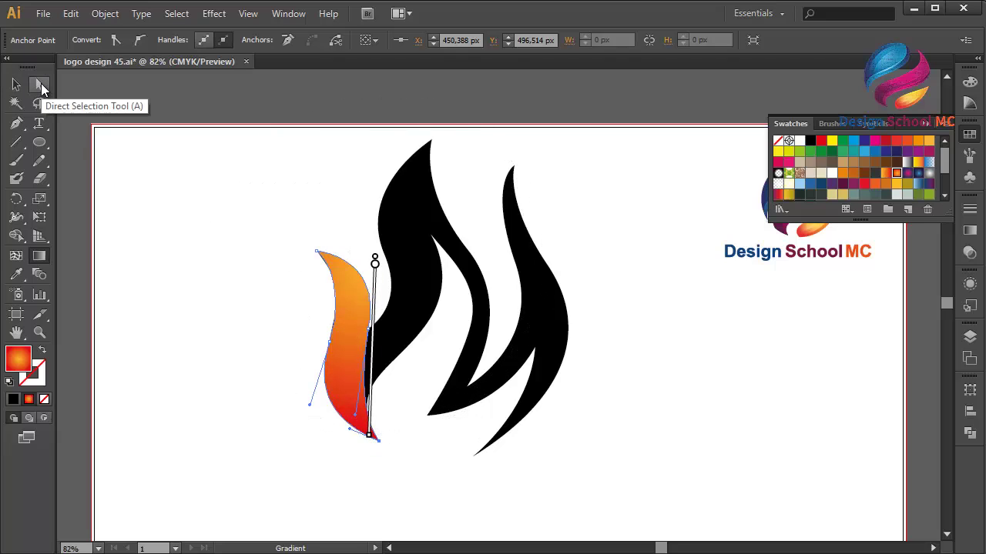
Nudge the left tongue's middle side anchor about 3 px to the left
{"action": "left_click", "coordinate": [40, 86]}
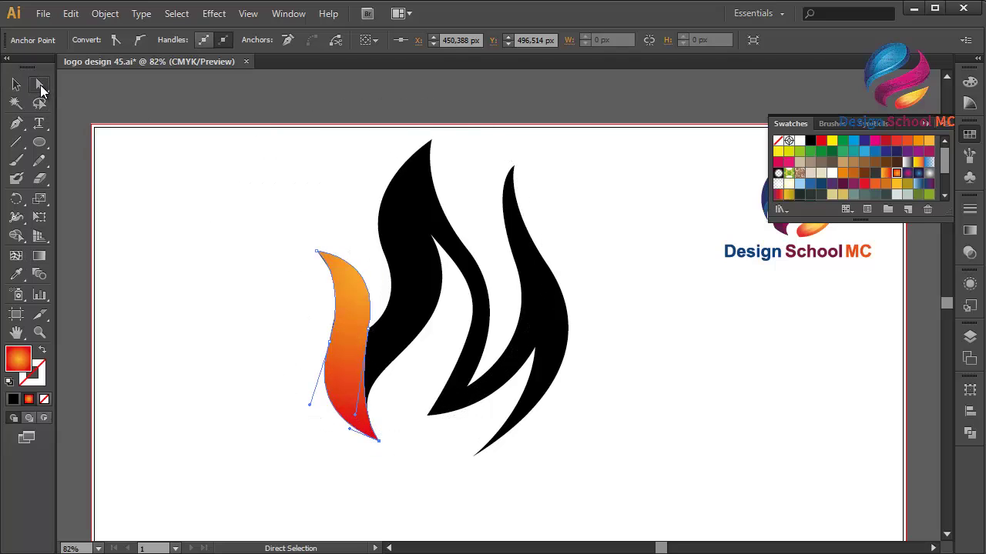
{"action": "left_click", "coordinate": [330, 342]}
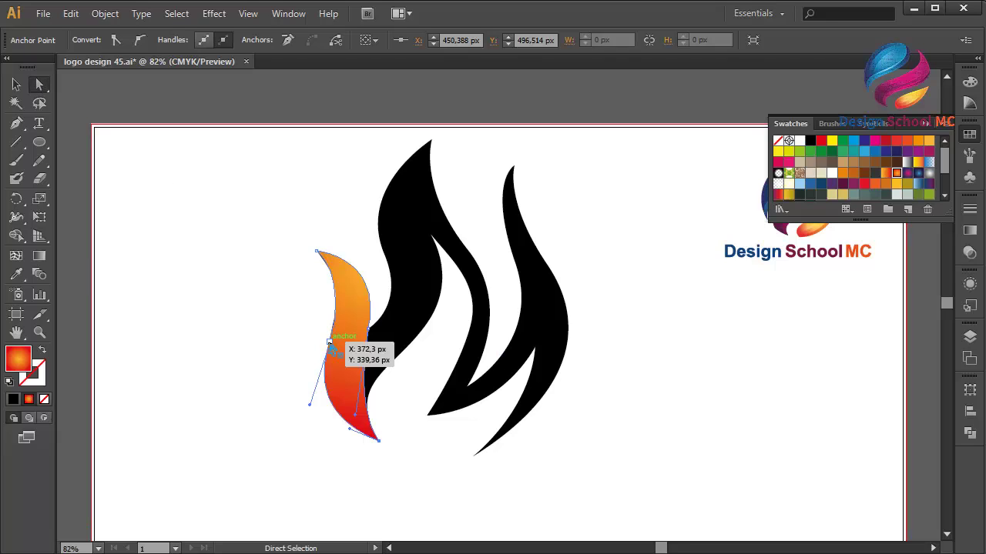
{"action": "left_click_drag", "start_coordinate": [334, 346], "coordinate": [331, 346]}
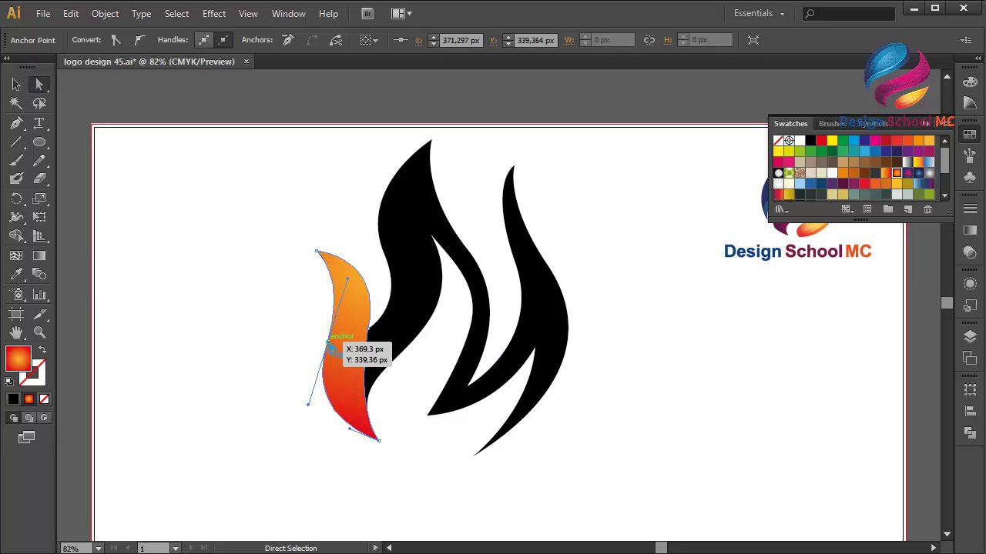
{"action": "left_click", "coordinate": [16, 123]}
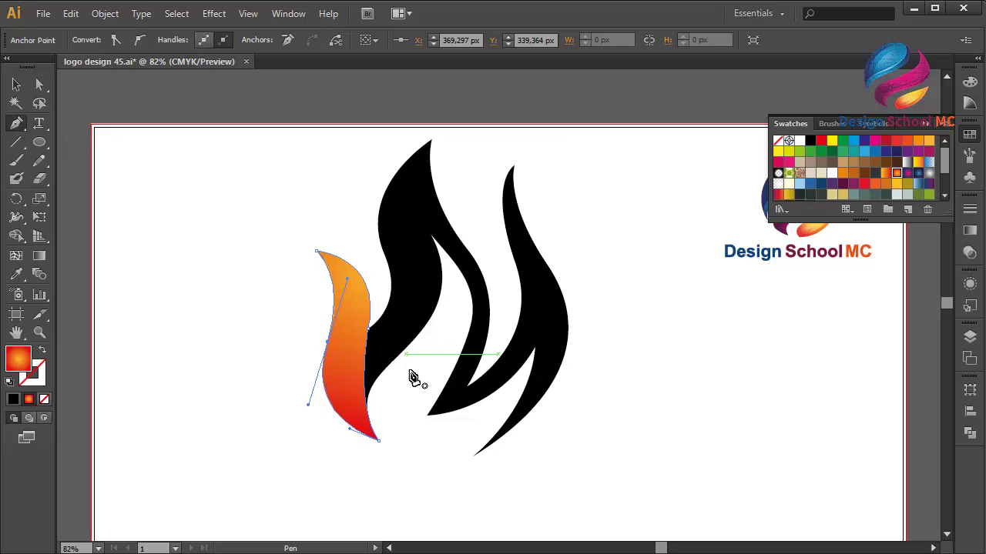
Pen-trace a taller closed tongue over the black flame's highest peak
{"action": "left_click", "coordinate": [432, 140]}
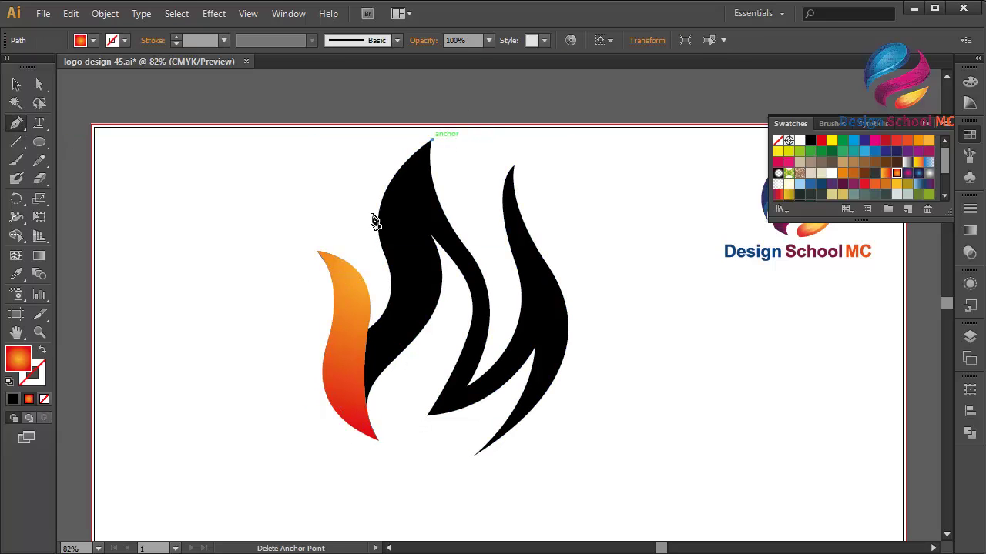
{"action": "left_click_drag", "start_coordinate": [379, 208], "coordinate": [372, 259]}
{"action": "left_click_drag", "start_coordinate": [368, 329], "coordinate": [322, 375]}
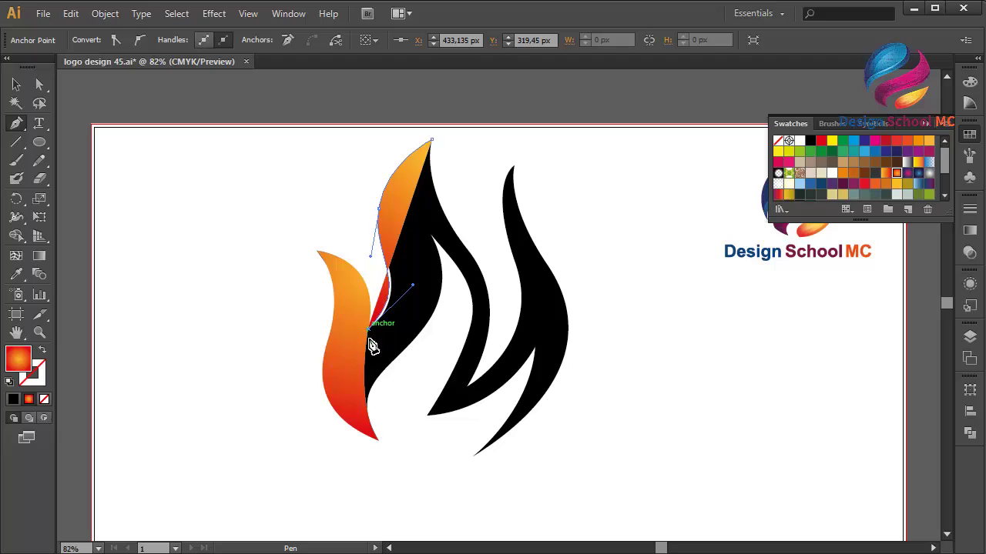
{"action": "left_click_drag", "start_coordinate": [372, 423], "coordinate": [381, 456]}
{"action": "left_click_drag", "start_coordinate": [402, 346], "coordinate": [455, 307]}
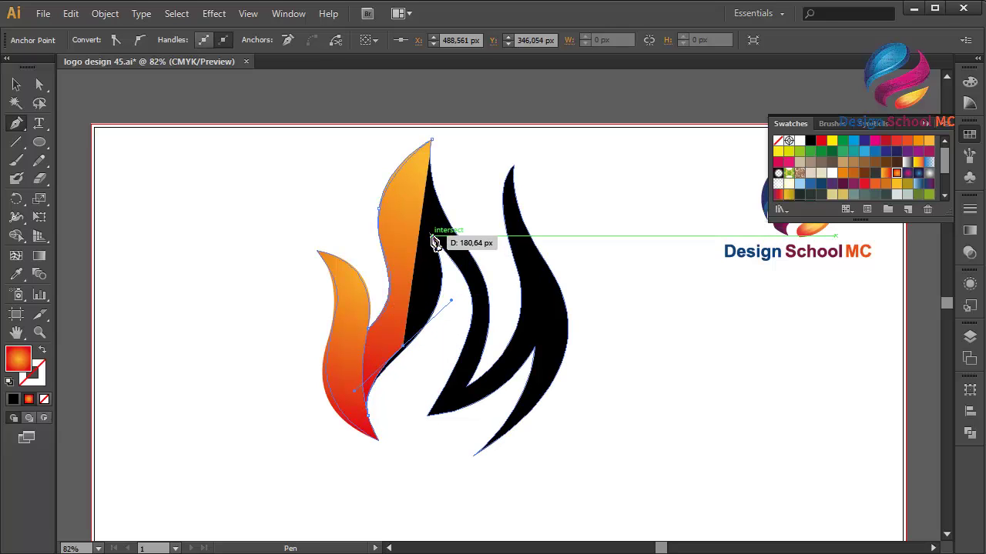
{"action": "left_click_drag", "start_coordinate": [432, 237], "coordinate": [414, 183]}
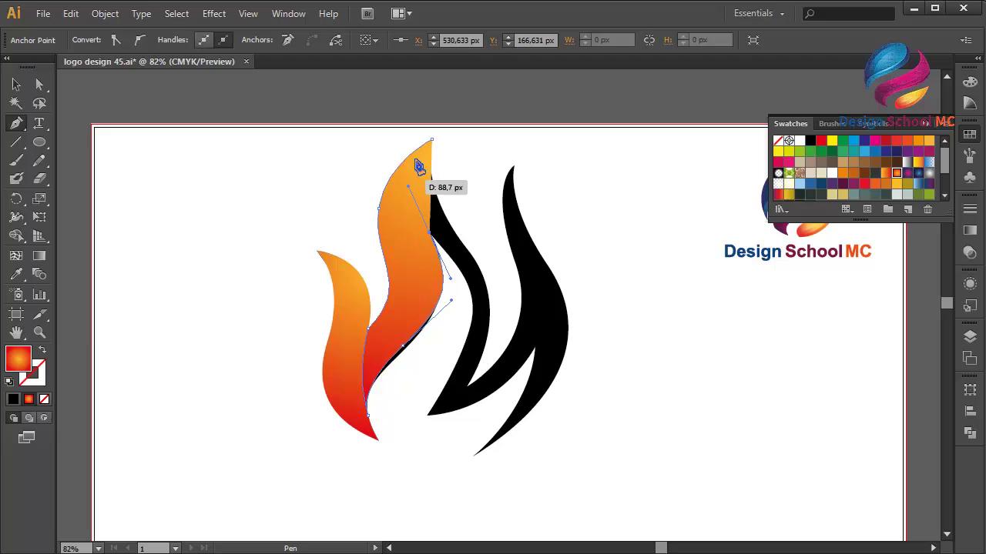
{"action": "left_click", "coordinate": [432, 141]}
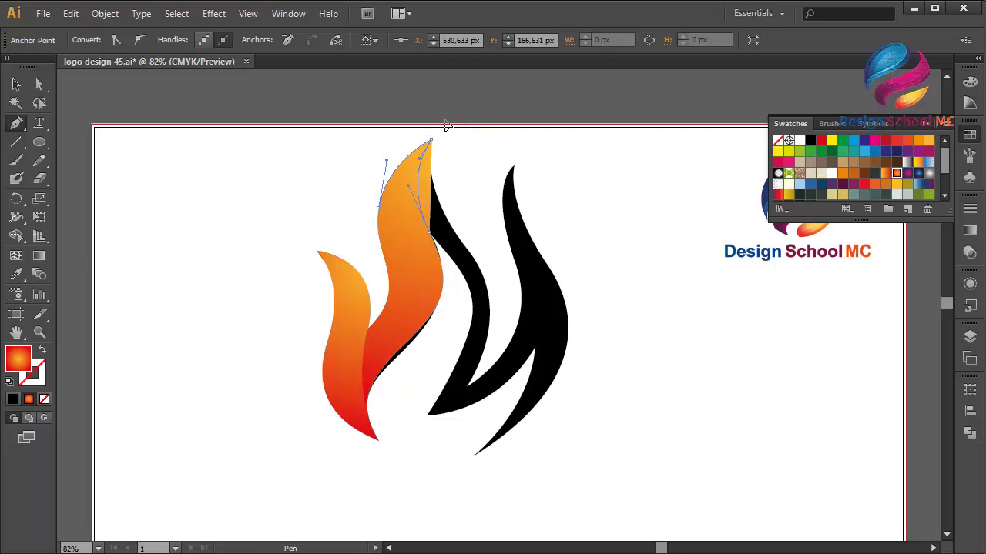
Send the tall tongue backward and stretch its orange-red gradient diagonally across it
{"action": "key", "text": "ctrl+bracketleft"}
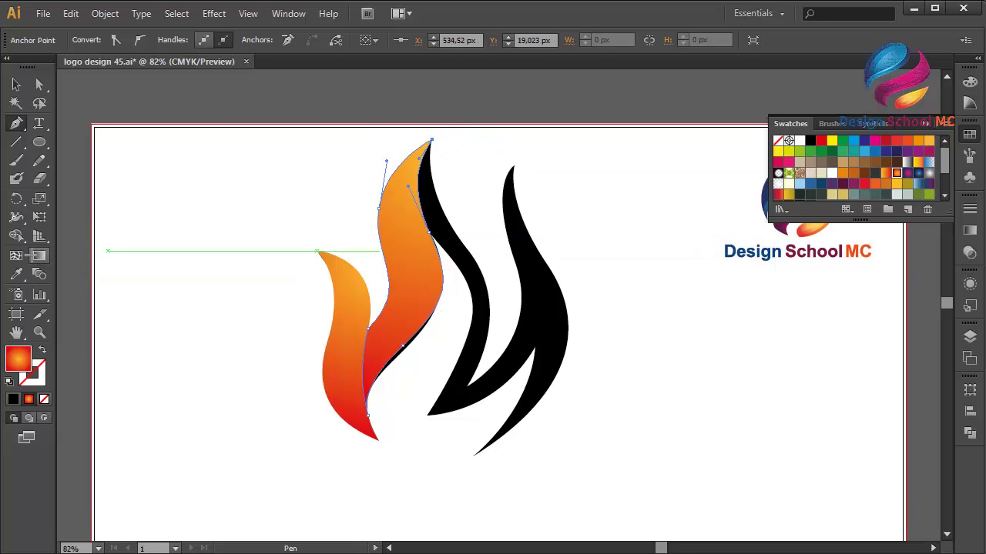
{"action": "left_click", "coordinate": [39, 257]}
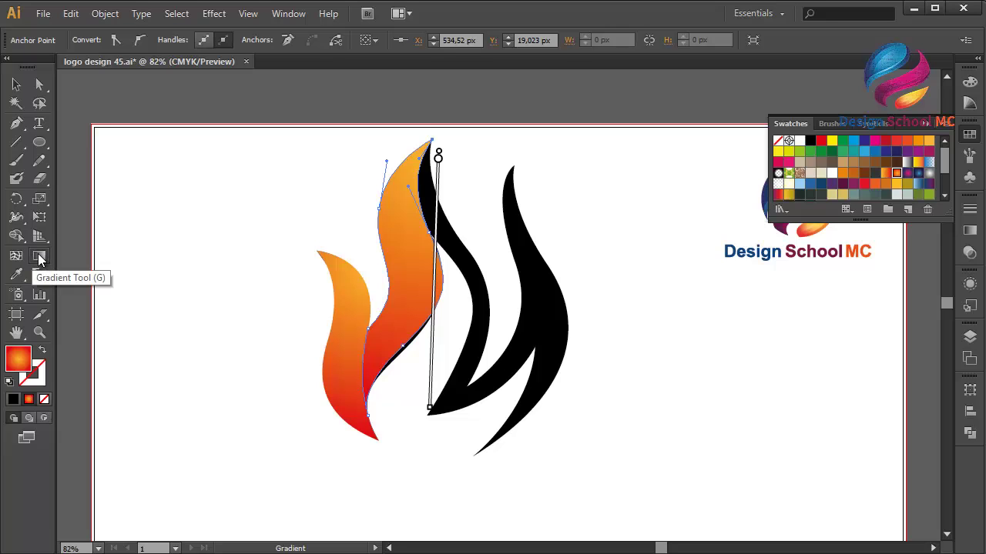
{"action": "left_click_drag", "start_coordinate": [388, 159], "coordinate": [440, 402]}
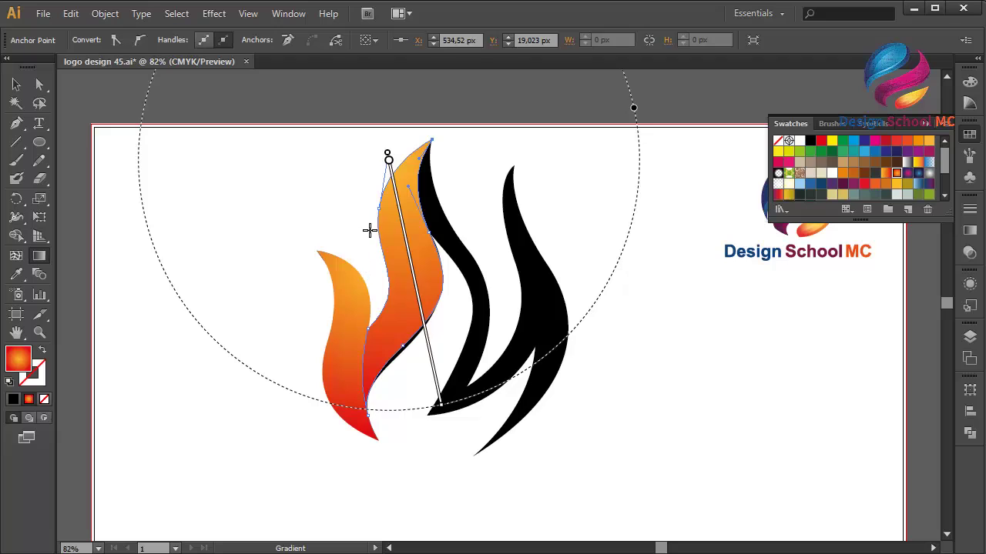
{"action": "left_click_drag", "start_coordinate": [363, 186], "coordinate": [491, 368]}
{"action": "left_click", "coordinate": [15, 90]}
{"action": "left_click", "coordinate": [189, 105]}
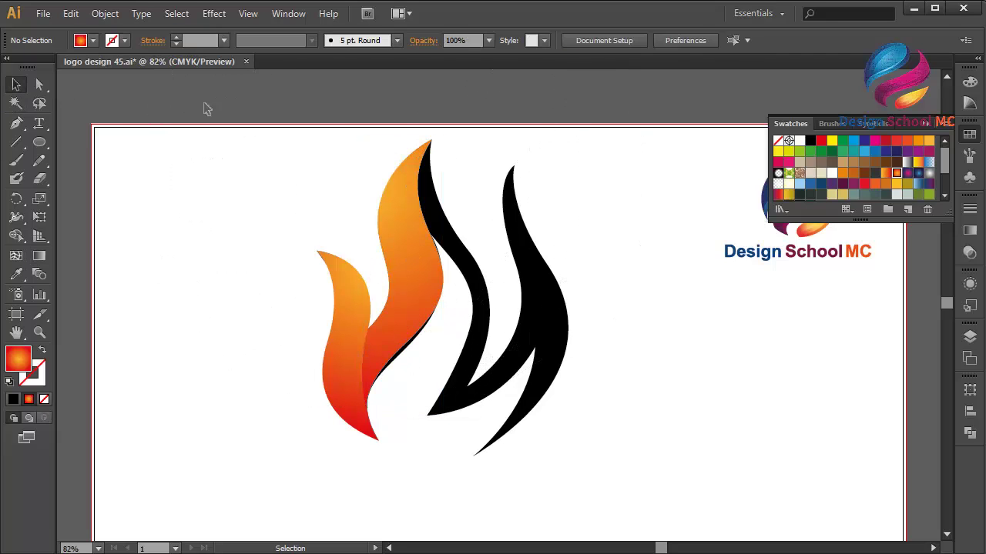
{"action": "left_click", "coordinate": [17, 123]}
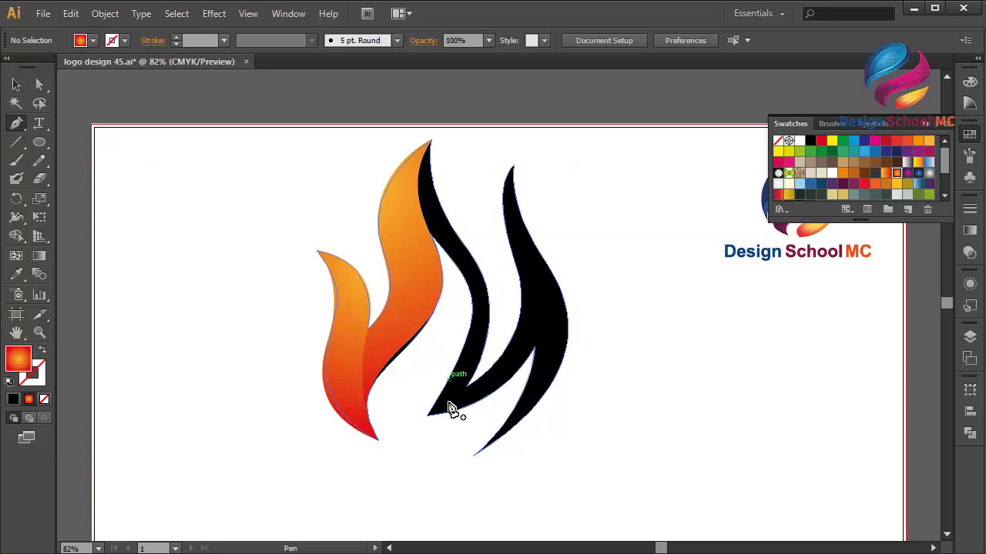
Pen-draw a narrow closed tongue from the middle flame's base up to the tall tongue's tip
{"action": "left_click", "coordinate": [426, 415]}
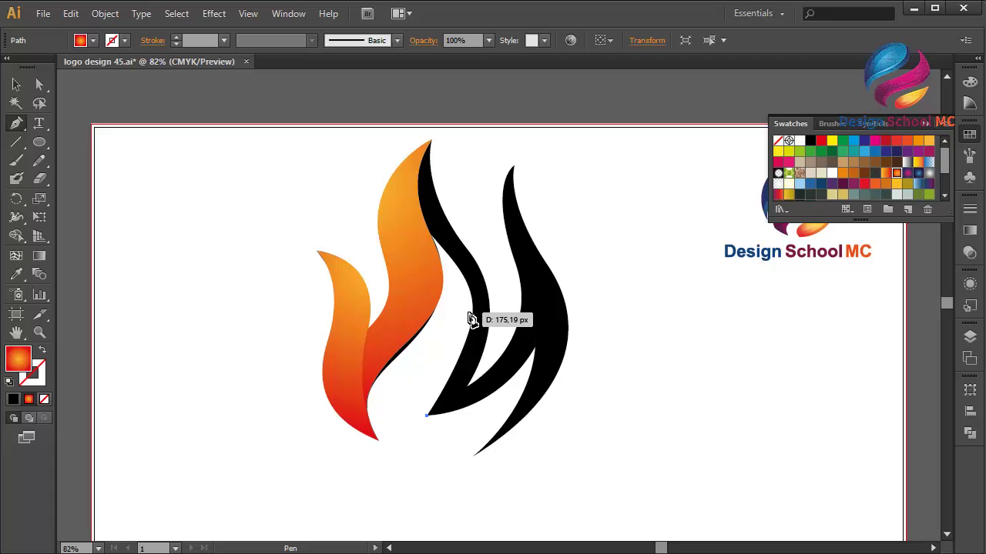
{"action": "left_click_drag", "start_coordinate": [472, 318], "coordinate": [476, 258]}
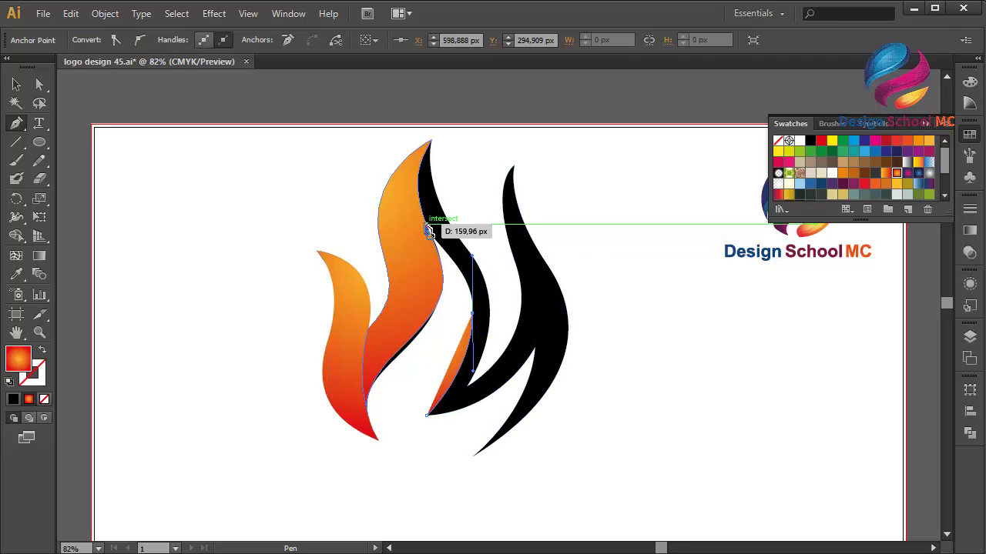
{"action": "left_click", "coordinate": [423, 219]}
{"action": "left_click", "coordinate": [410, 182]}
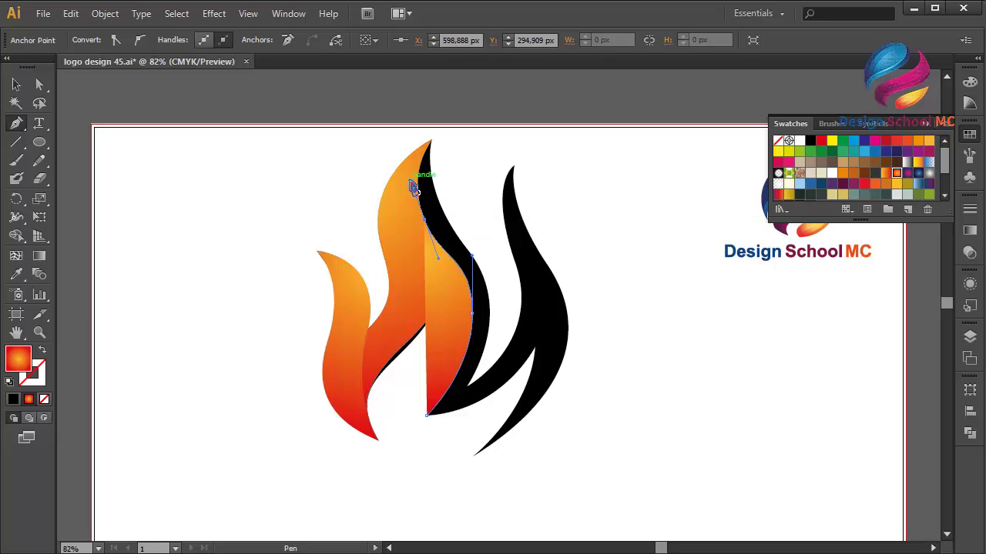
{"action": "left_click", "coordinate": [434, 144]}
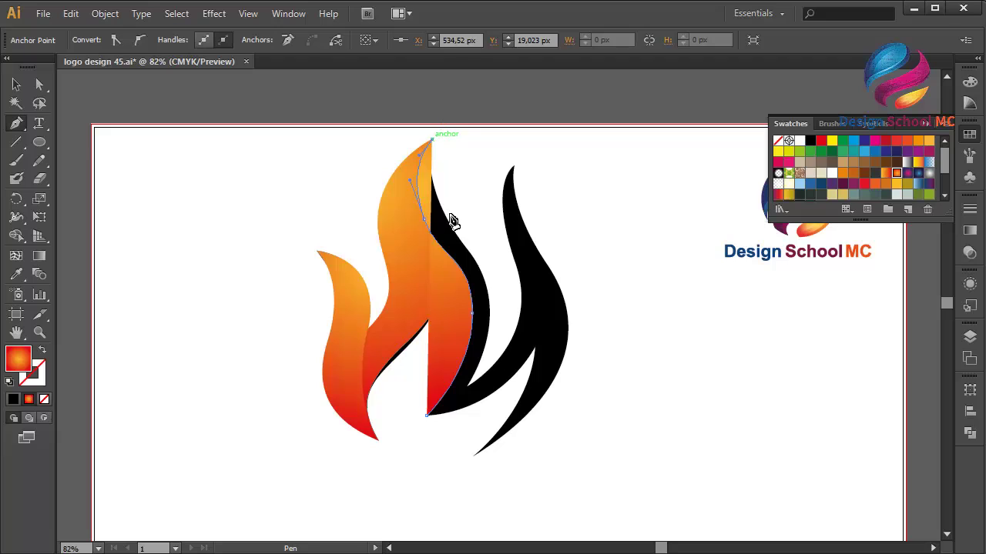
{"action": "left_click_drag", "start_coordinate": [454, 231], "coordinate": [493, 281]}
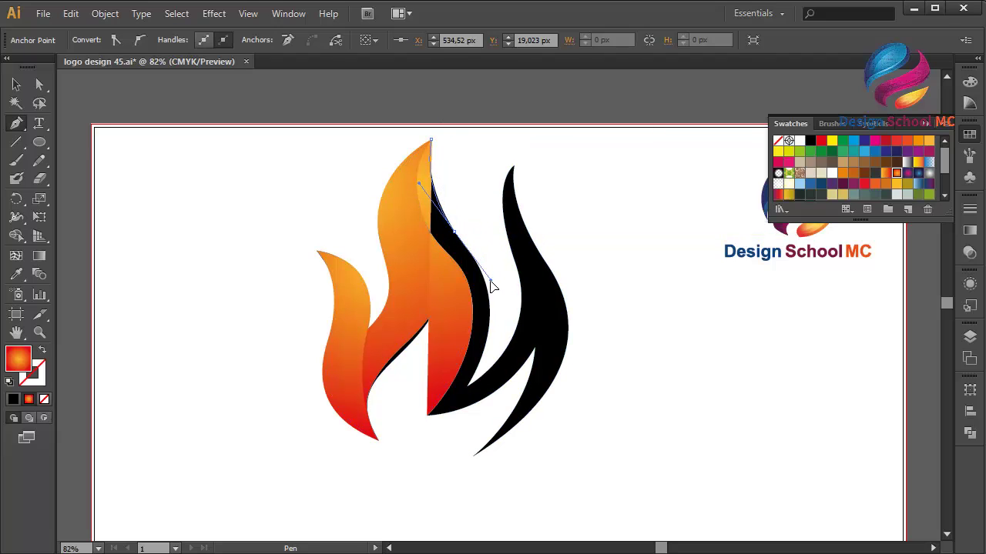
{"action": "left_click_drag", "start_coordinate": [428, 421], "coordinate": [326, 481]}
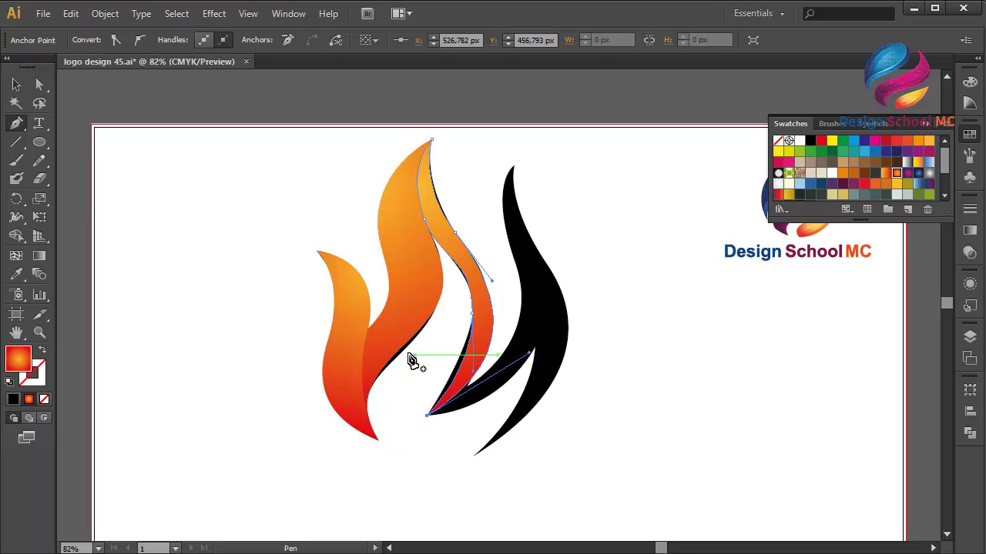
Adjust the narrow tongue's handles and anchors to smooth its inner and lower curves
{"action": "left_click_drag", "start_coordinate": [493, 282], "coordinate": [502, 285]}
{"action": "left_click_drag", "start_coordinate": [531, 358], "coordinate": [512, 365]}
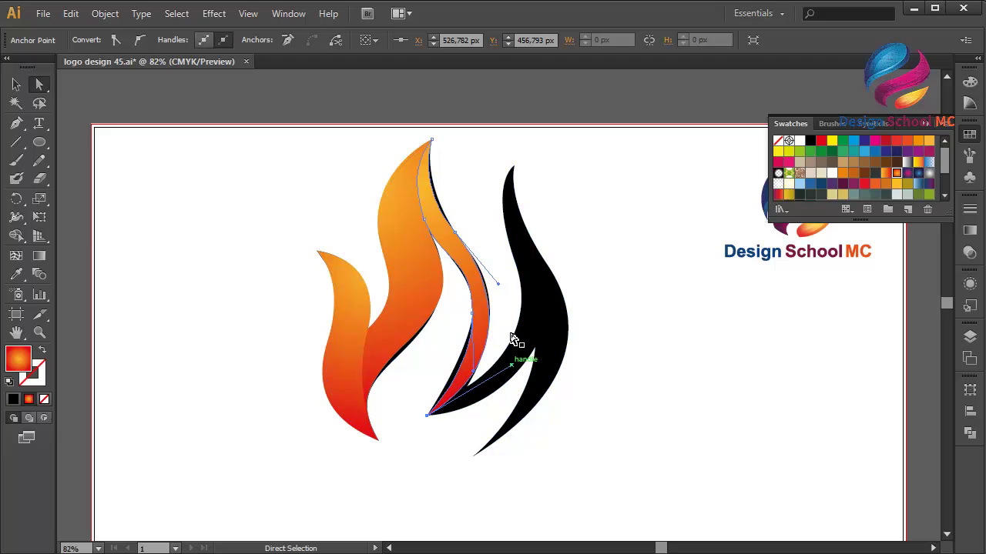
{"action": "left_click_drag", "start_coordinate": [498, 284], "coordinate": [506, 291]}
{"action": "left_click_drag", "start_coordinate": [458, 238], "coordinate": [460, 233]}
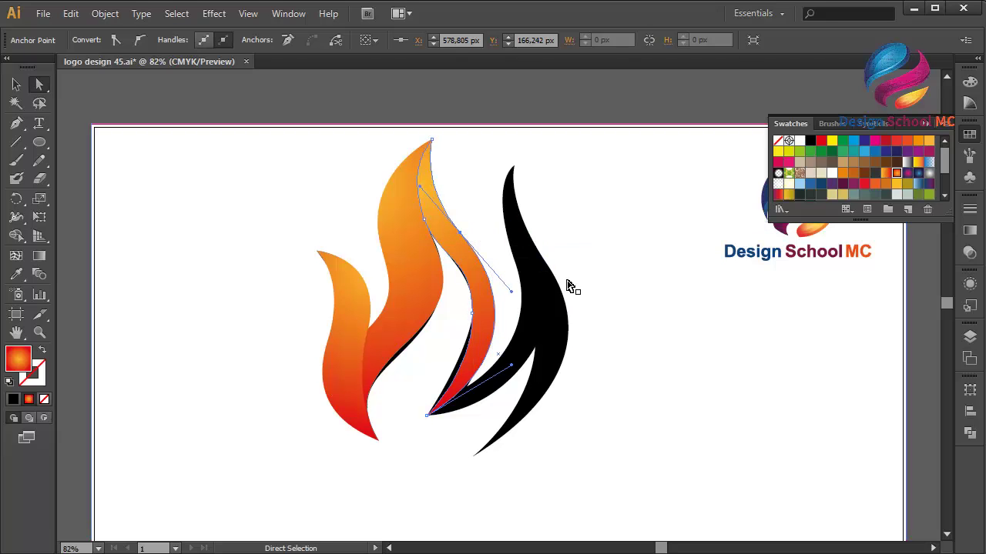
{"action": "left_click", "coordinate": [472, 313]}
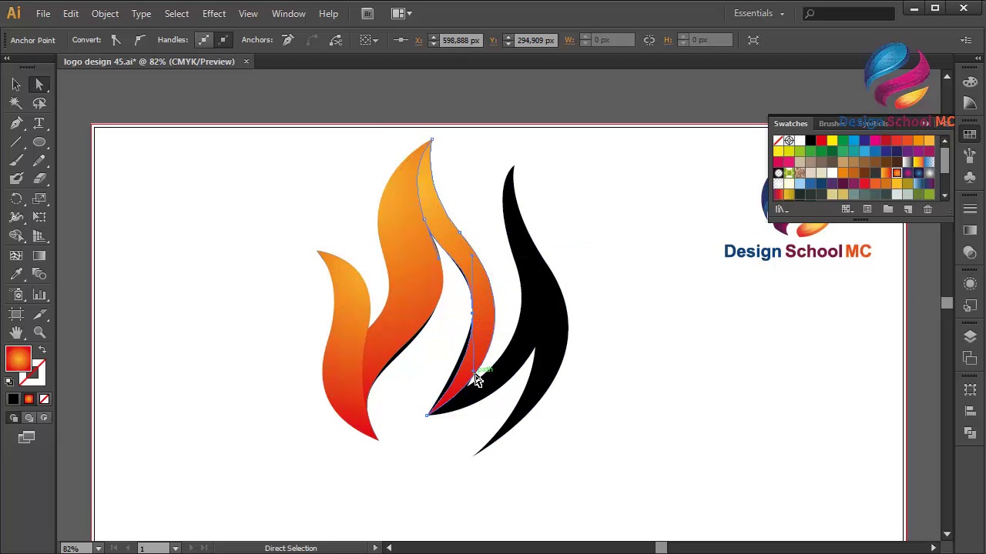
{"action": "left_click_drag", "start_coordinate": [473, 375], "coordinate": [473, 359]}
{"action": "left_click", "coordinate": [473, 352]}
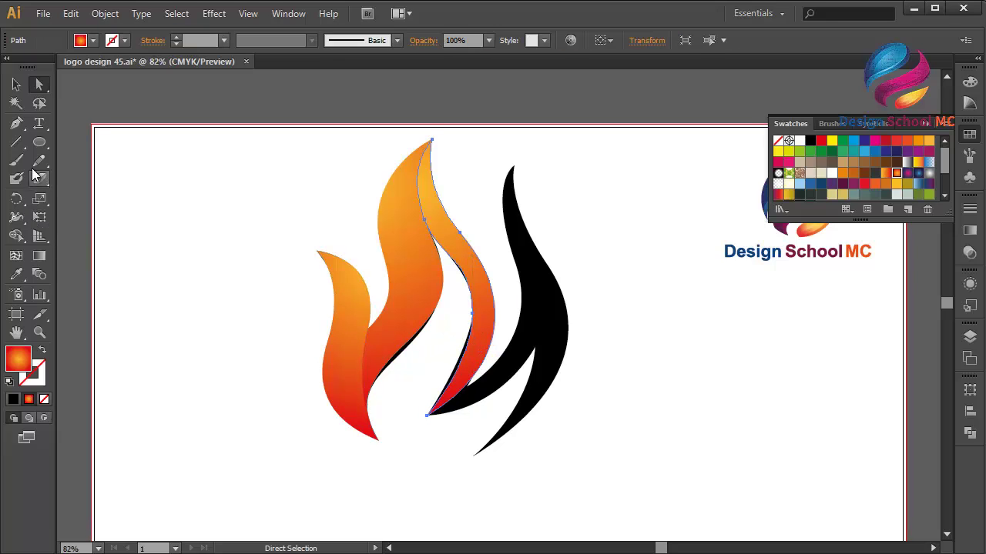
Pen-draw the third tongue from the right black tip down to the orange flame's inner tip
{"action": "left_click", "coordinate": [17, 124]}
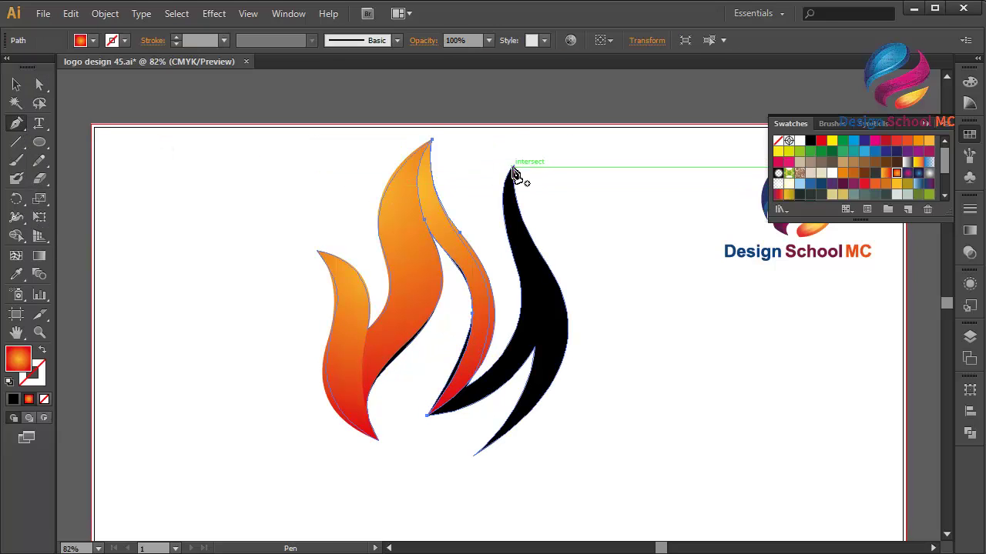
{"action": "left_click_drag", "start_coordinate": [514, 165], "coordinate": [544, 344]}
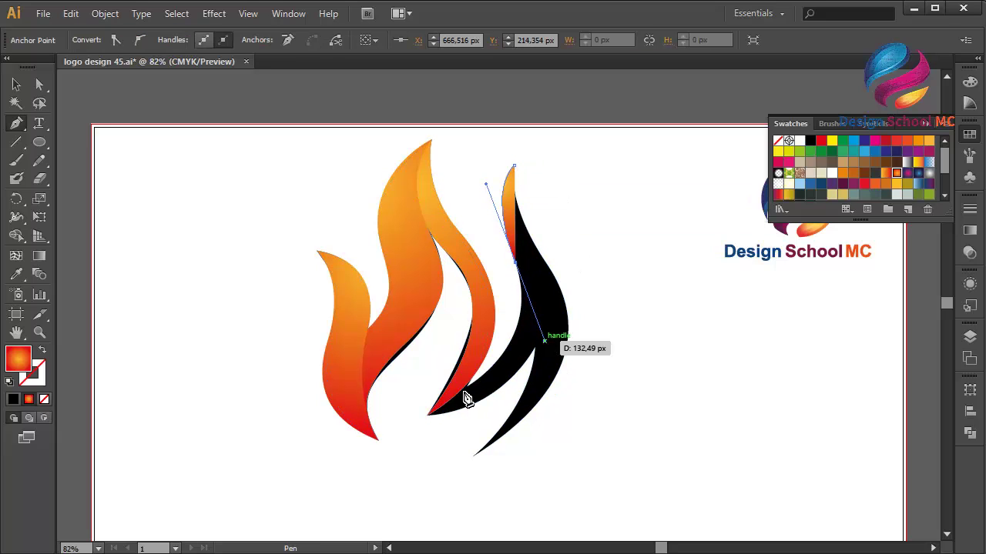
{"action": "mouse_move", "coordinate": [429, 417]}
{"action": "left_mouse_down"}
{"action": "mouse_move", "coordinate": [406, 434]}
{"action": "mouse_move", "coordinate": [438, 470]}
{"action": "mouse_move", "coordinate": [433, 425]}
{"action": "left_mouse_up"}
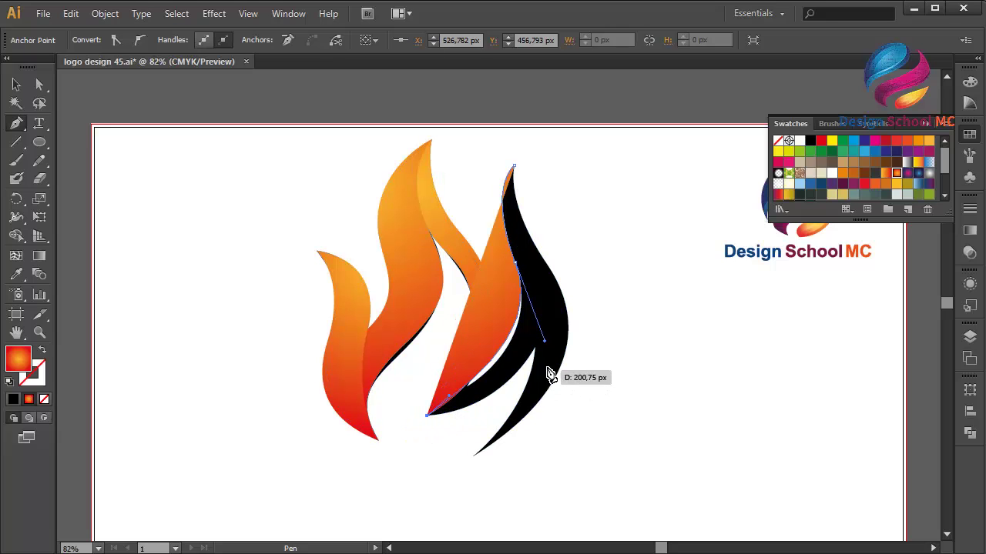
{"action": "left_click", "coordinate": [546, 321], "text": "ctrl"}
{"action": "left_click_drag", "start_coordinate": [547, 322], "coordinate": [529, 138]}
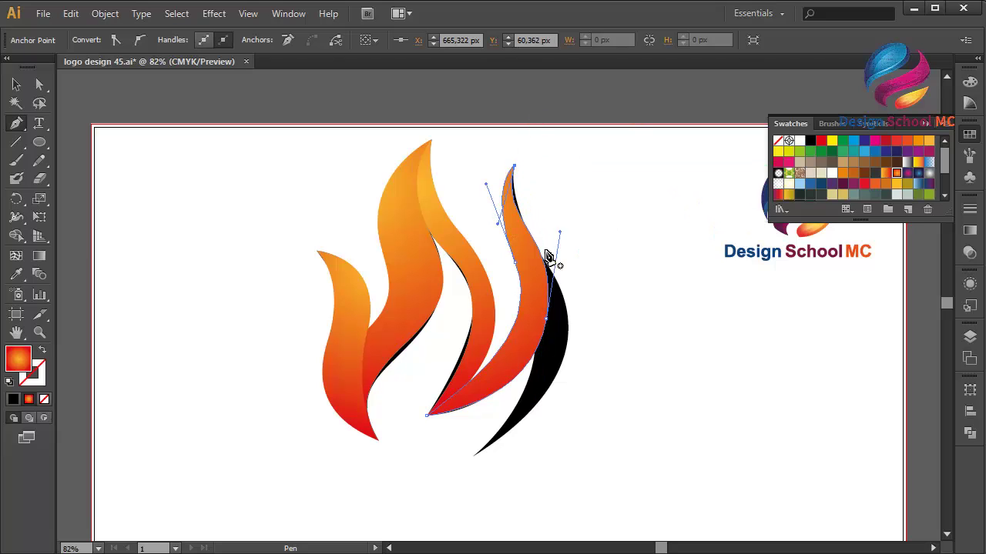
Trace a thin closed sliver along the rightmost black tongue's crescent edge
{"action": "left_click_drag", "start_coordinate": [474, 457], "coordinate": [534, 416]}
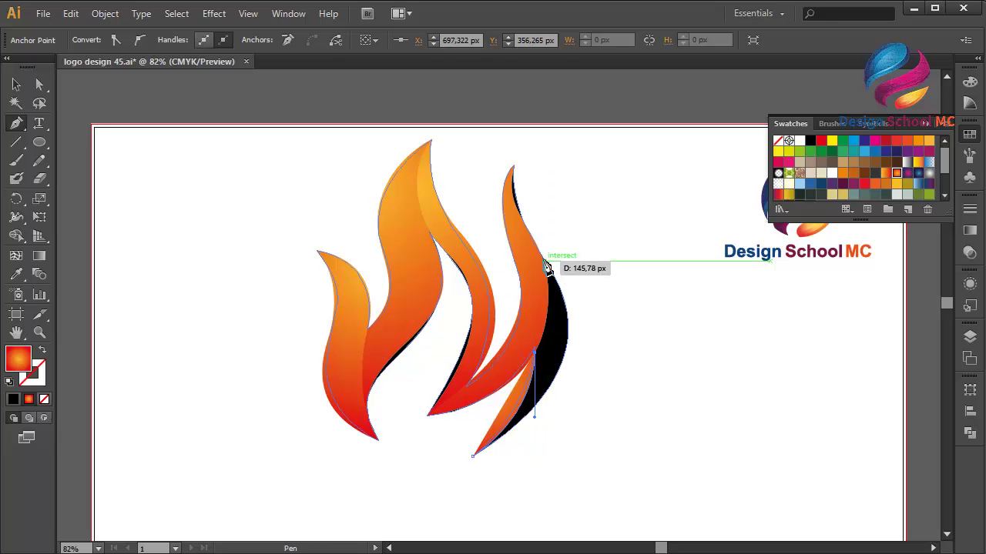
{"action": "left_click_drag", "start_coordinate": [543, 258], "coordinate": [524, 209]}
{"action": "left_click", "coordinate": [543, 259]}
{"action": "left_click_drag", "start_coordinate": [474, 455], "coordinate": [477, 460]}
{"action": "left_click_drag", "start_coordinate": [334, 551], "coordinate": [313, 468]}
{"action": "left_click", "coordinate": [16, 84]}
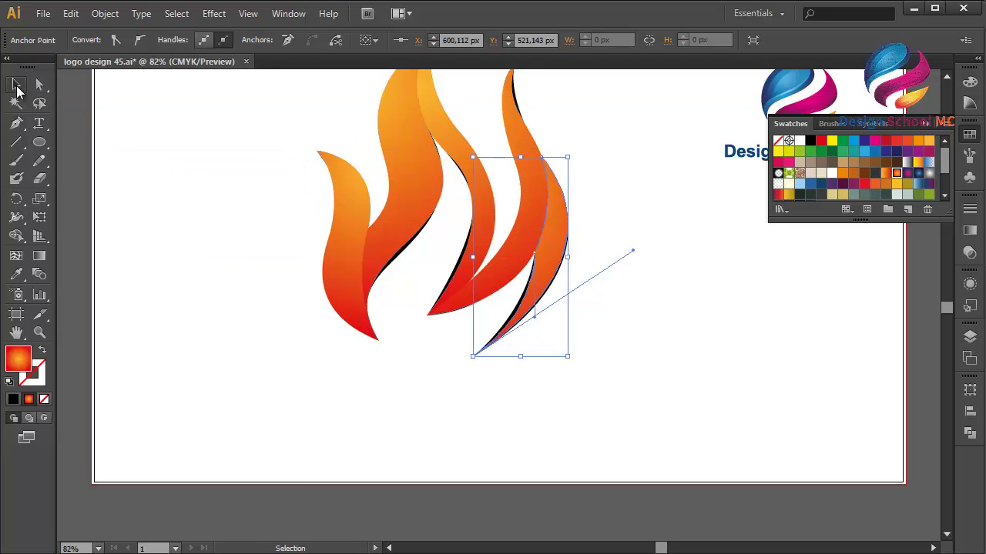
Drag the black reference silhouette away to the lower right
{"action": "left_click", "coordinate": [459, 265]}
{"action": "left_click_drag", "start_coordinate": [459, 264], "coordinate": [802, 402]}
{"action": "scroll", "coordinate": [533, 208], "scroll_direction": "up", "scroll_amount": 3}
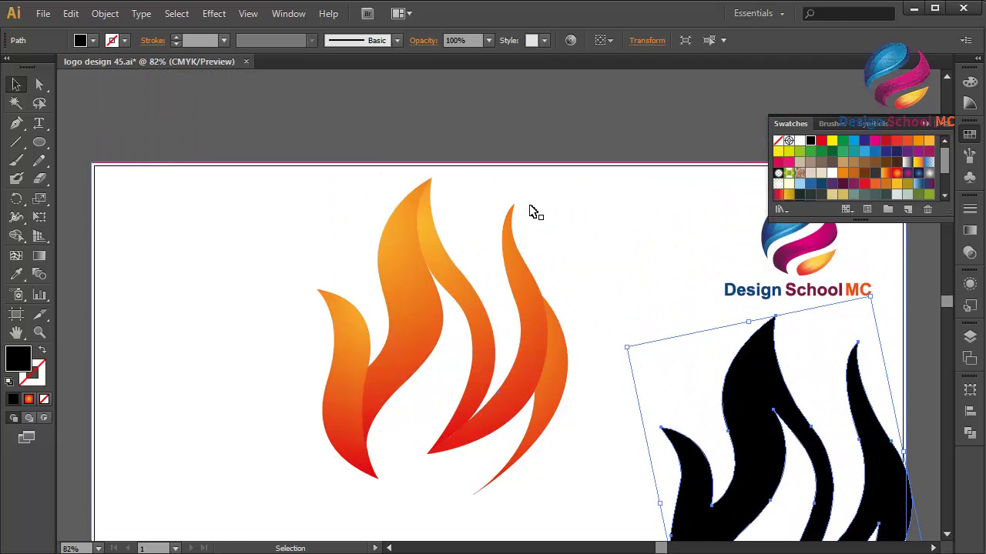
{"action": "scroll", "coordinate": [540, 266], "scroll_direction": "down", "scroll_amount": 2}
Run the middle tongue's gradient vertically, lighter orange at the top
{"action": "left_click", "coordinate": [534, 251]}
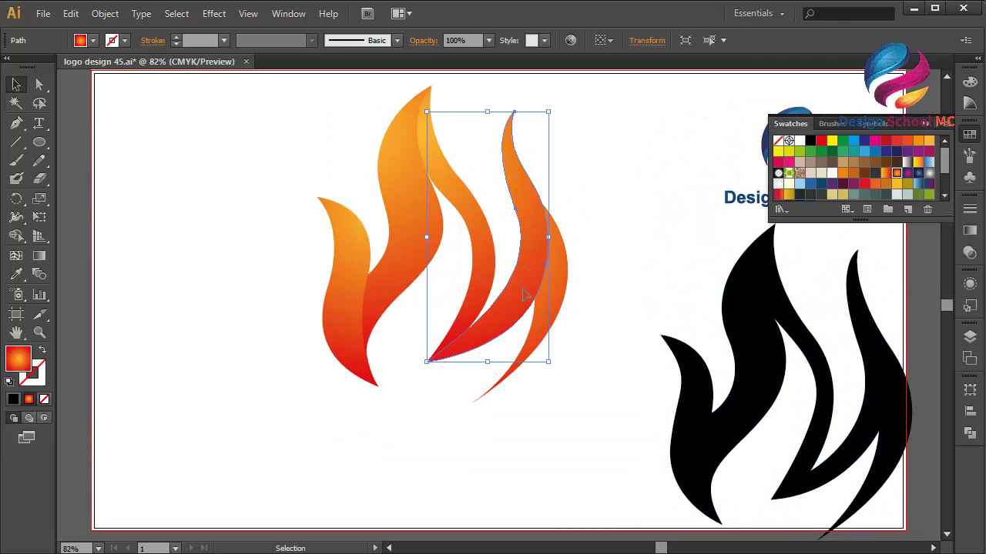
{"action": "left_click", "coordinate": [39, 256]}
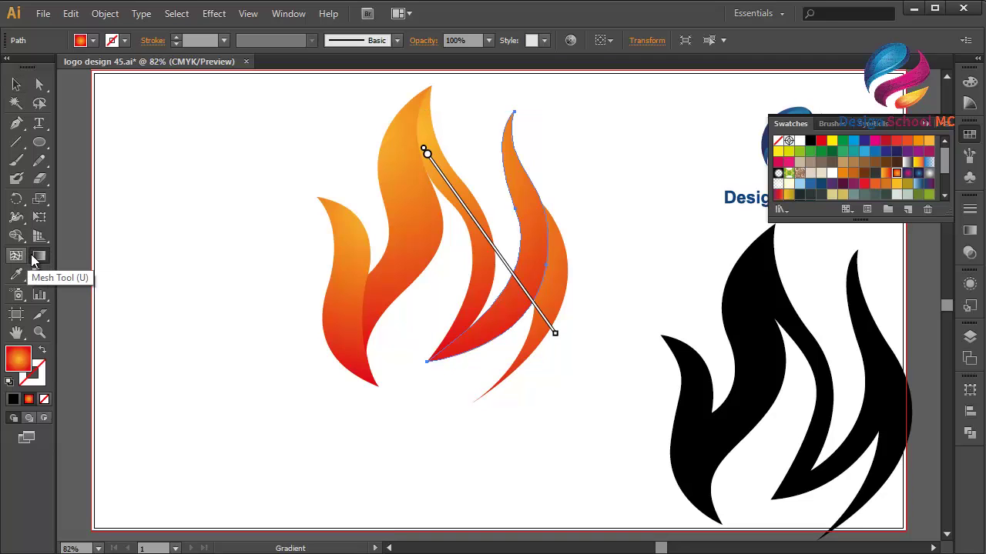
{"action": "mouse_move", "coordinate": [600, 223]}
{"action": "left_click_drag", "start_coordinate": [542, 188], "coordinate": [539, 420]}
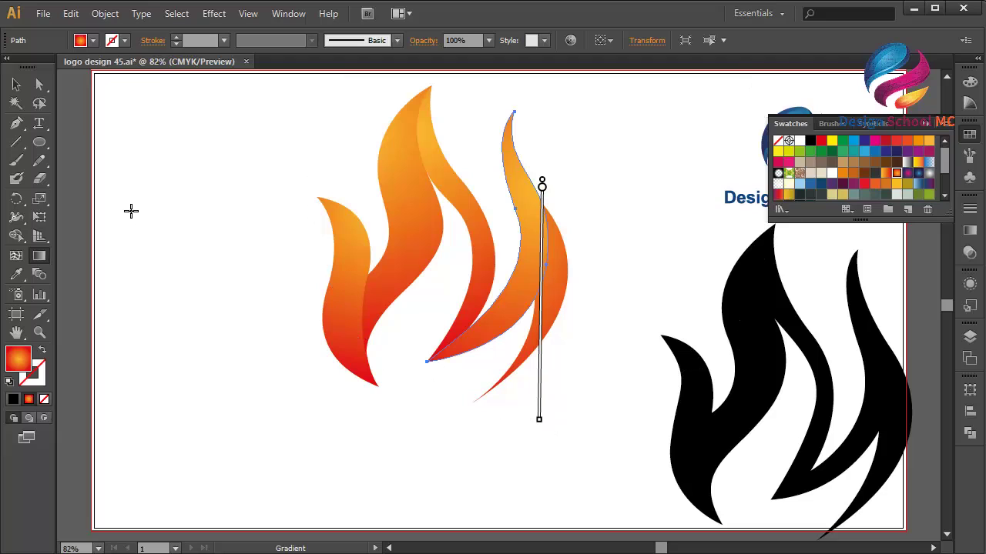
{"action": "left_click", "coordinate": [40, 84]}
{"action": "left_click", "coordinate": [16, 85]}
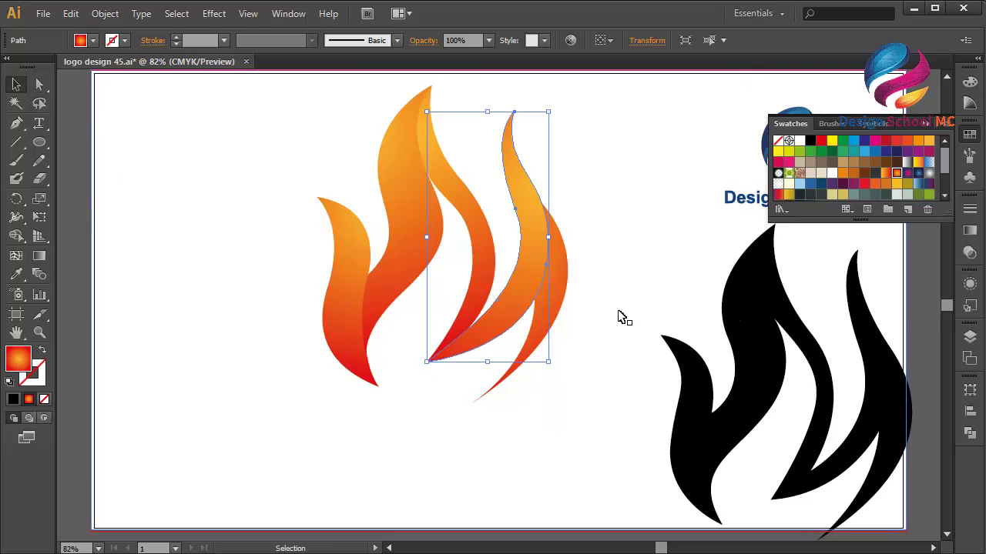
Redraw the thin right sliver's gradient vertically from top to bottom
{"action": "left_click", "coordinate": [550, 312]}
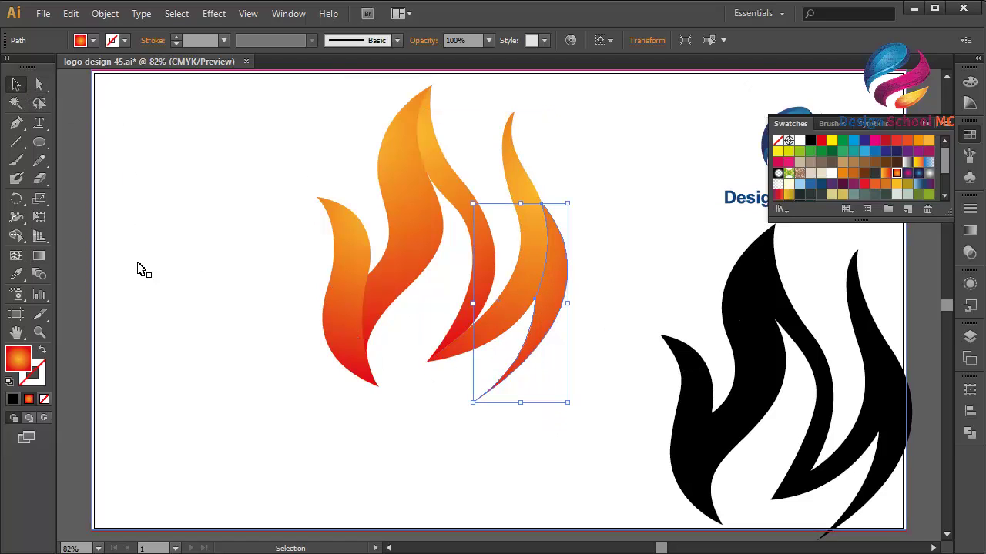
{"action": "left_click", "coordinate": [39, 257]}
{"action": "left_click_drag", "start_coordinate": [593, 249], "coordinate": [558, 418]}
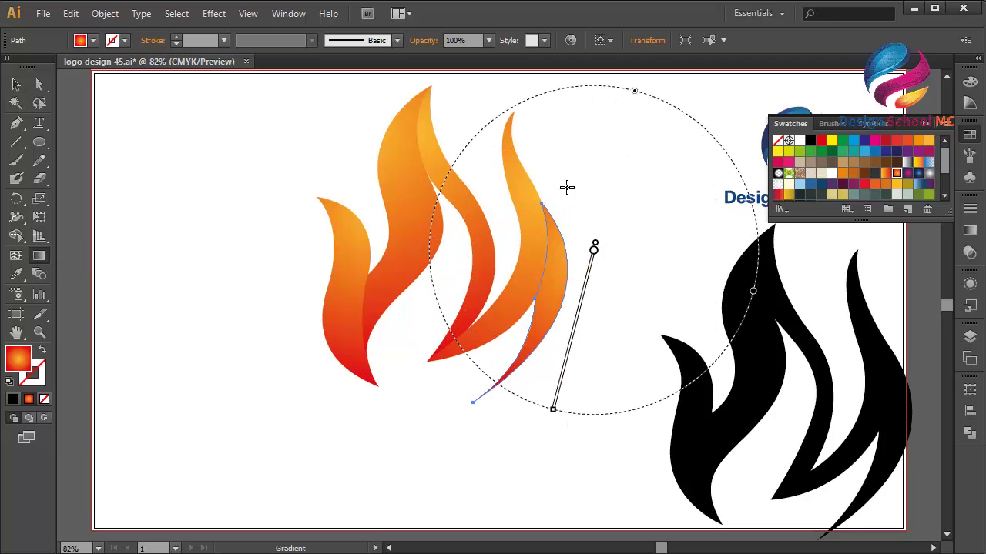
{"action": "left_click_drag", "start_coordinate": [539, 191], "coordinate": [547, 396]}
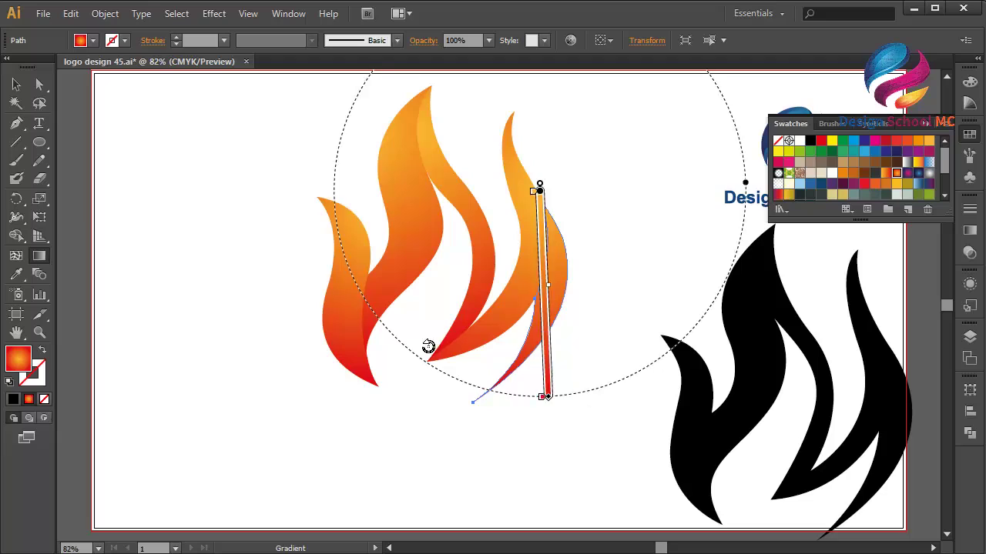
{"action": "left_click", "coordinate": [16, 84]}
{"action": "left_click", "coordinate": [70, 112]}
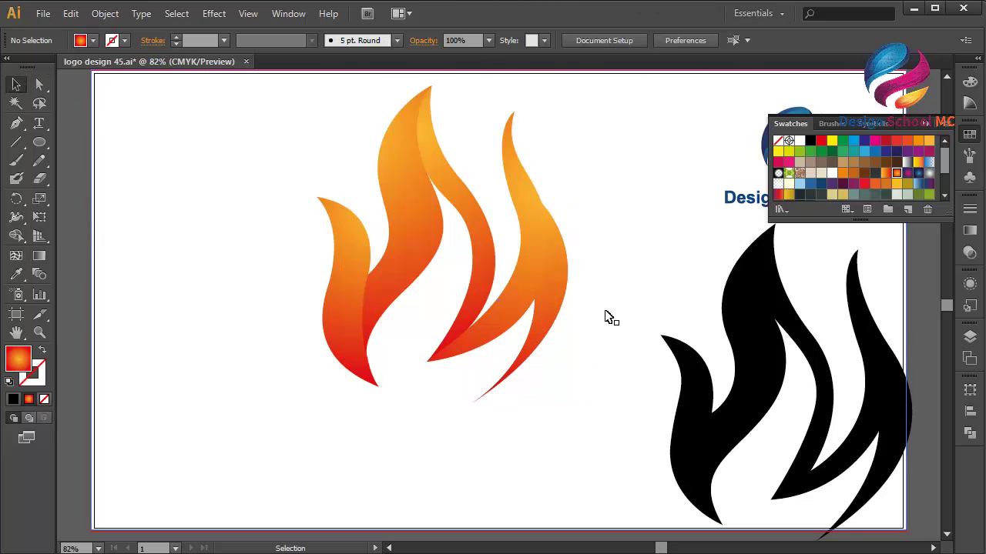
{"action": "left_click", "coordinate": [548, 325]}
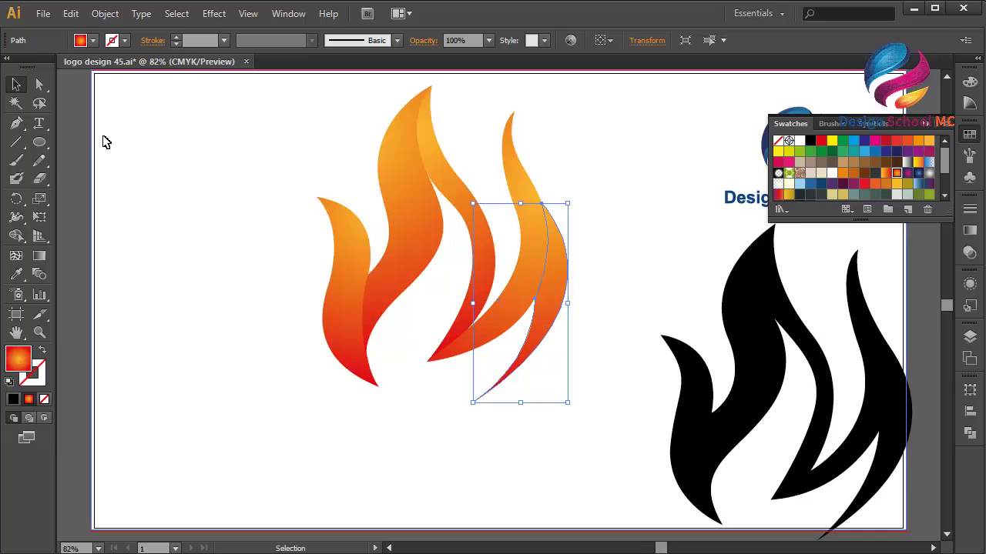
Rerun the sliver's gradient and nudge its top anchor up-left onto the middle tongue's edge
{"action": "left_click", "coordinate": [40, 255]}
{"action": "left_click_drag", "start_coordinate": [539, 187], "coordinate": [568, 158]}
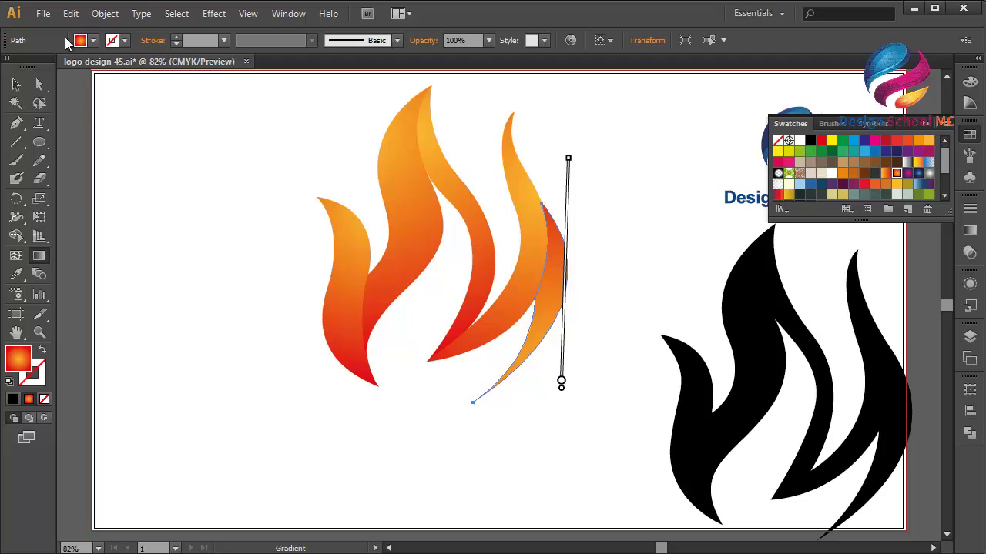
{"action": "left_click", "coordinate": [42, 86]}
{"action": "left_click", "coordinate": [544, 208]}
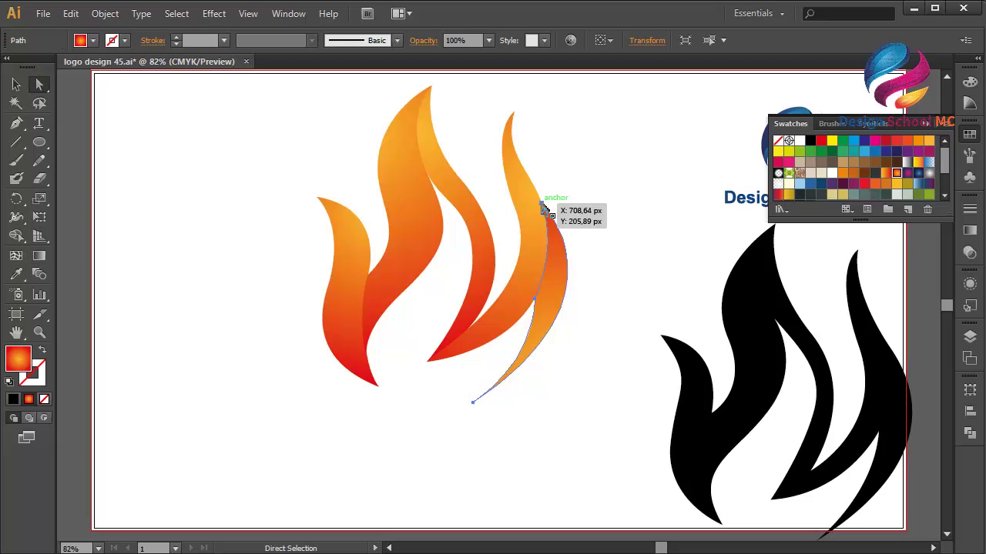
{"action": "left_click_drag", "start_coordinate": [543, 208], "coordinate": [541, 203]}
{"action": "left_click", "coordinate": [533, 221]}
{"action": "left_click", "coordinate": [586, 281]}
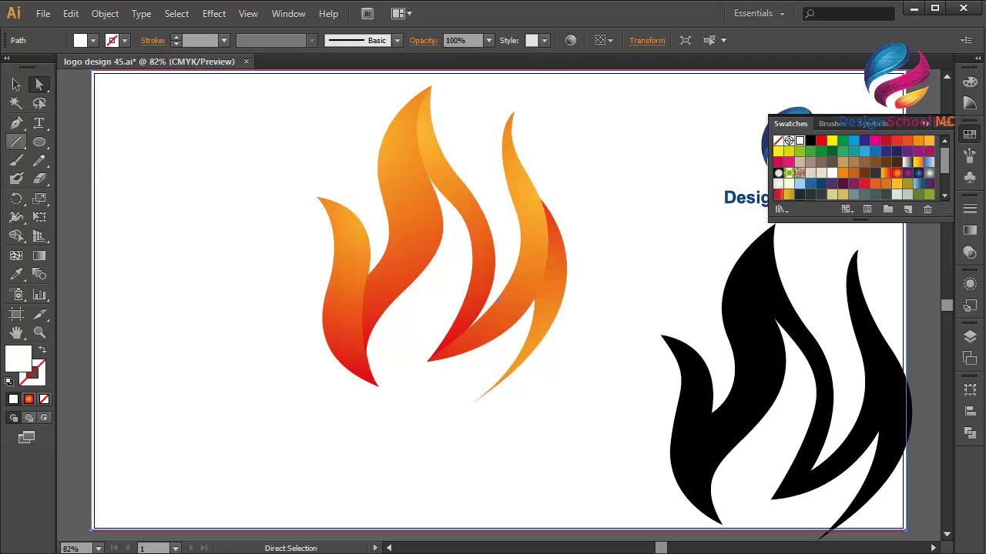
Move the silhouette beside the gradient flame, fill it solid orange, and close Swatches
{"action": "left_click", "coordinate": [16, 85]}
{"action": "left_click_drag", "start_coordinate": [751, 354], "coordinate": [673, 249]}
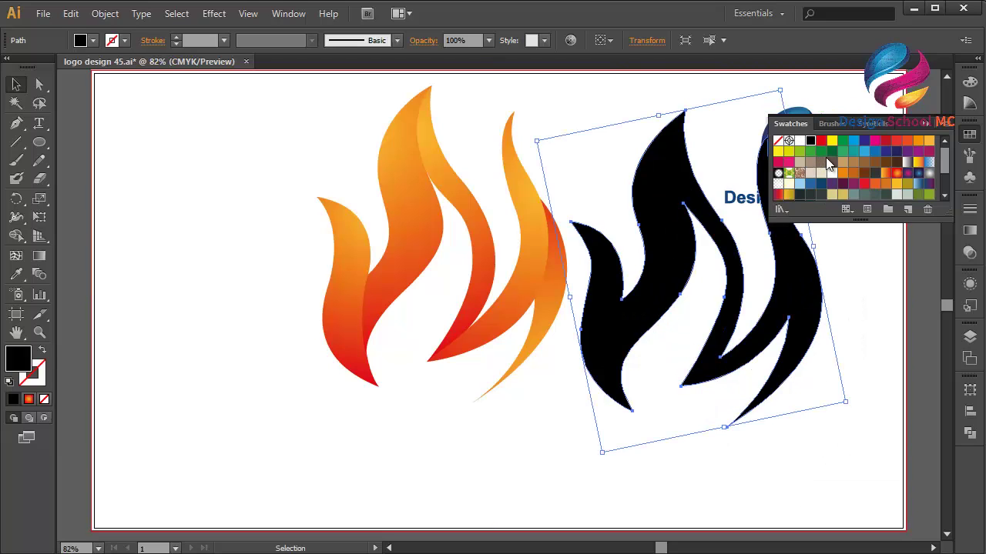
{"action": "left_click", "coordinate": [918, 141]}
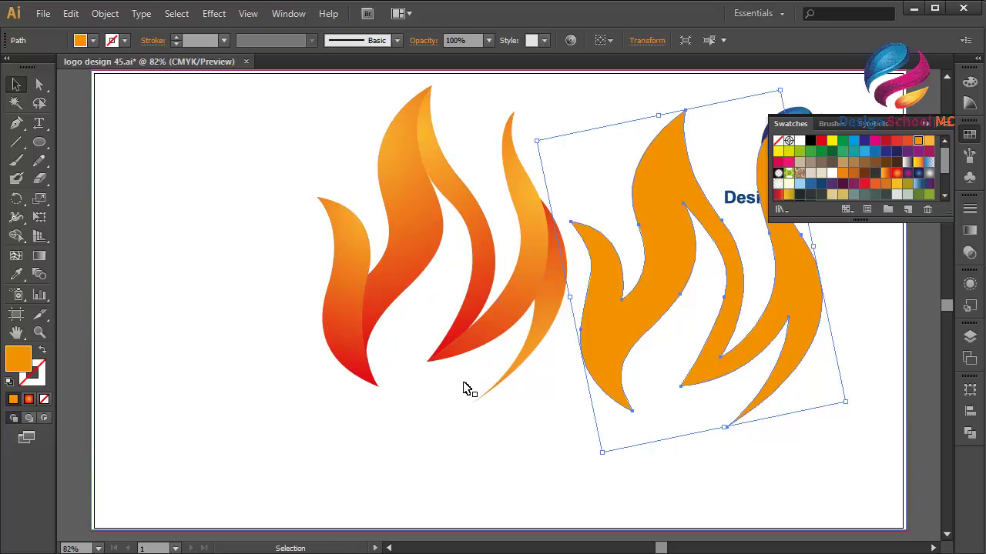
{"action": "left_click_drag", "start_coordinate": [653, 304], "coordinate": [678, 283]}
{"action": "left_click", "coordinate": [926, 124]}
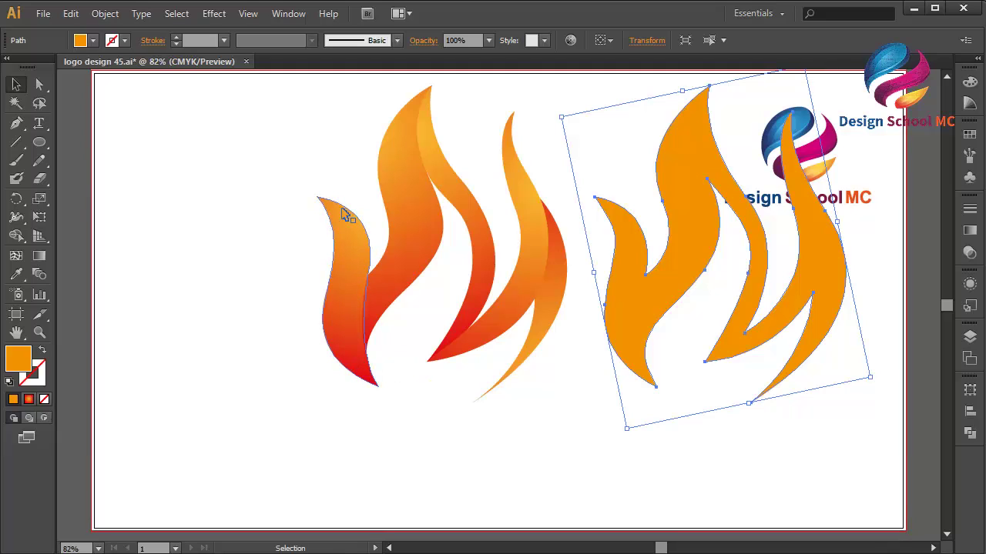
Move the orange silhouette down below the Design School MC logo, then select the thin right tongue
{"action": "left_click_drag", "start_coordinate": [670, 282], "coordinate": [669, 393]}
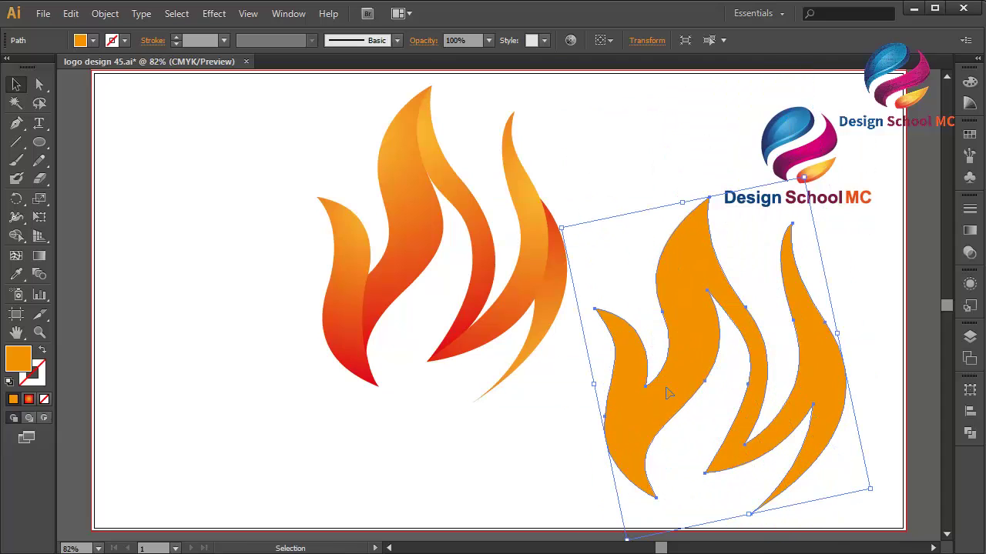
{"action": "left_click", "coordinate": [566, 284]}
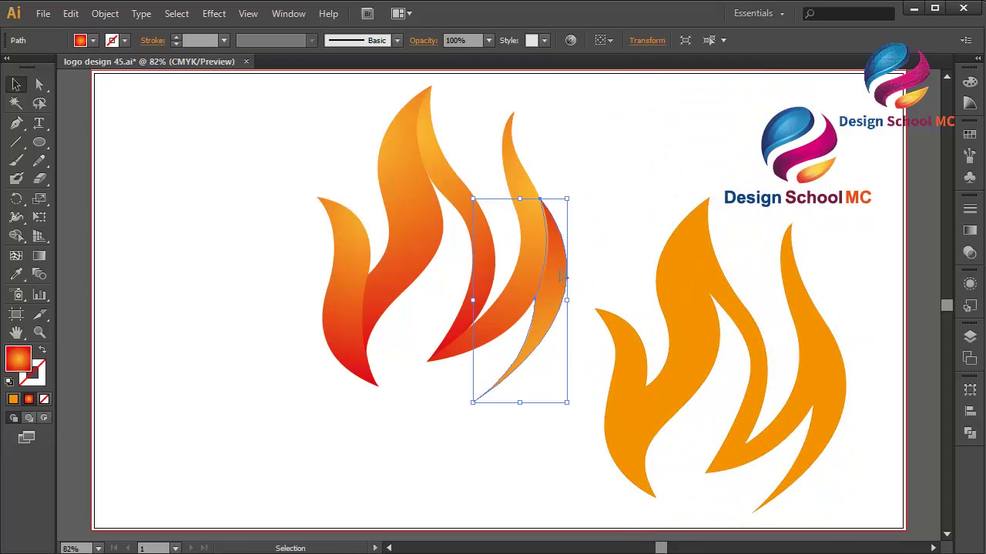
{"action": "left_click_drag", "start_coordinate": [541, 198], "coordinate": [543, 207]}
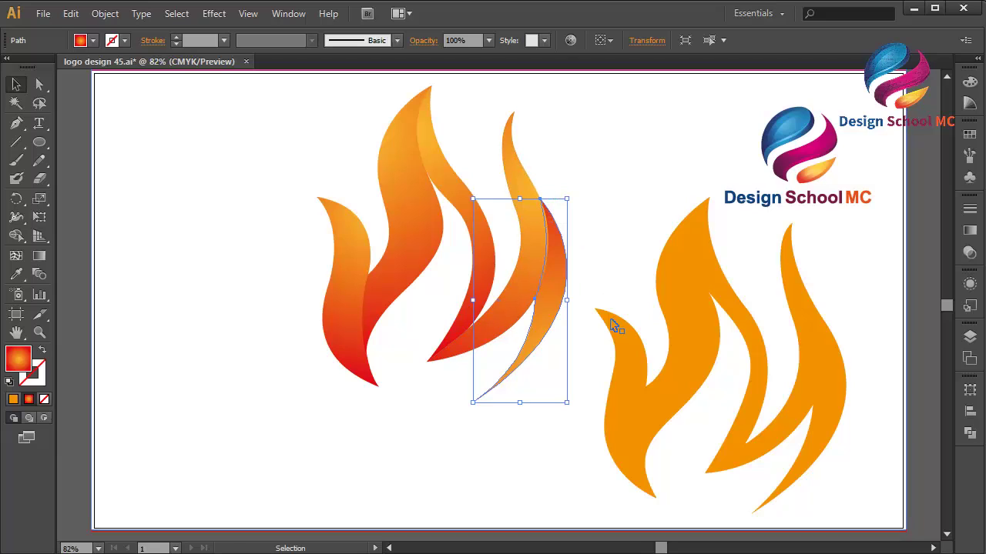